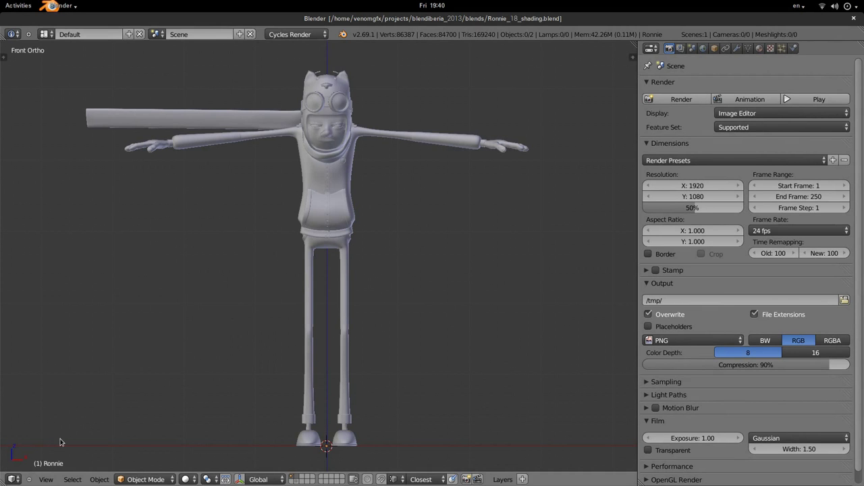
# Step: Keep Cycles Render selected in the render engine list
pyautogui.click(313, 37)
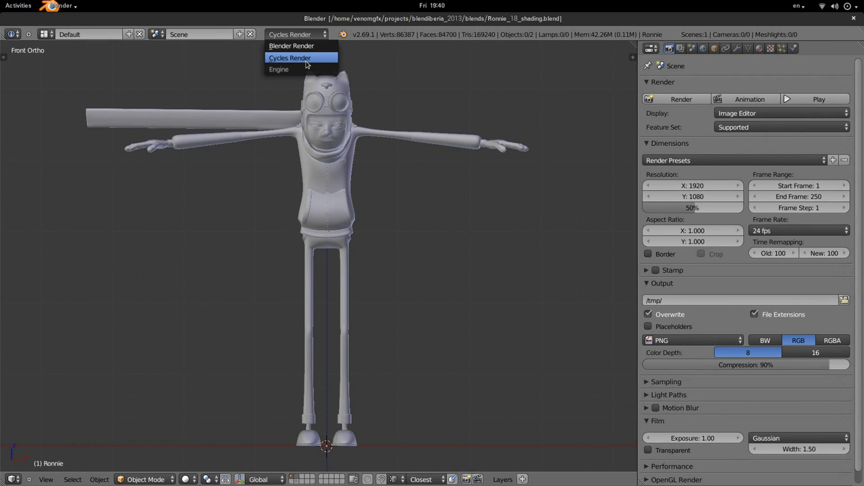
pyautogui.click(326, 61)
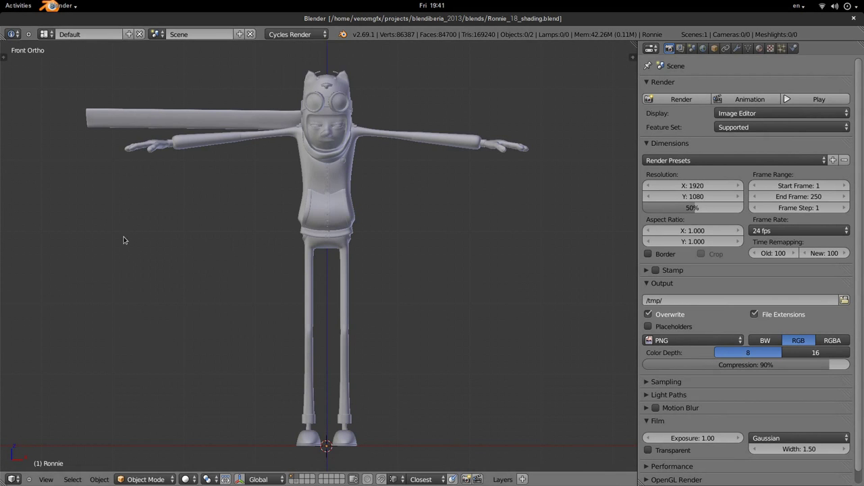
# Step: Split the 3D view into two stacked views, frame Ronnie's head up top, and set that view to Rendered
pyautogui.moveTo(16, 382); pyautogui.dragTo(15, 237)
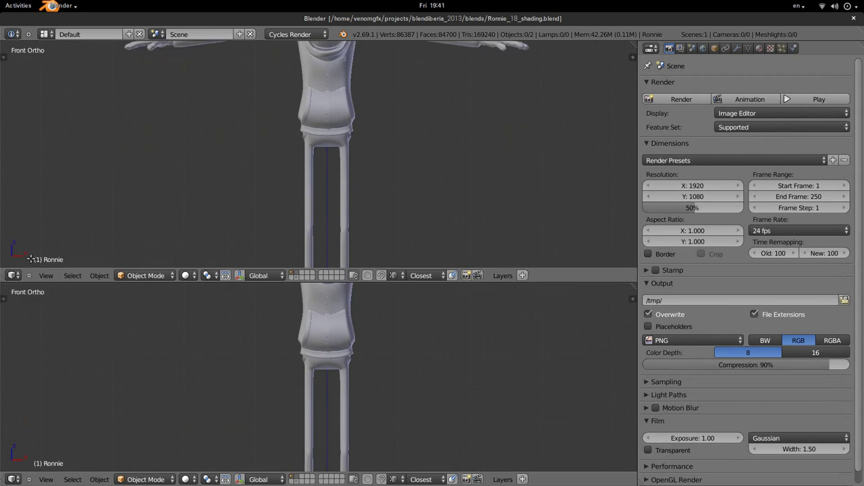
pyautogui.keyDown('shift'); pyautogui.moveTo(422, 144); pyautogui.dragTo(448, 231, button='middle'); pyautogui.keyUp('shift')
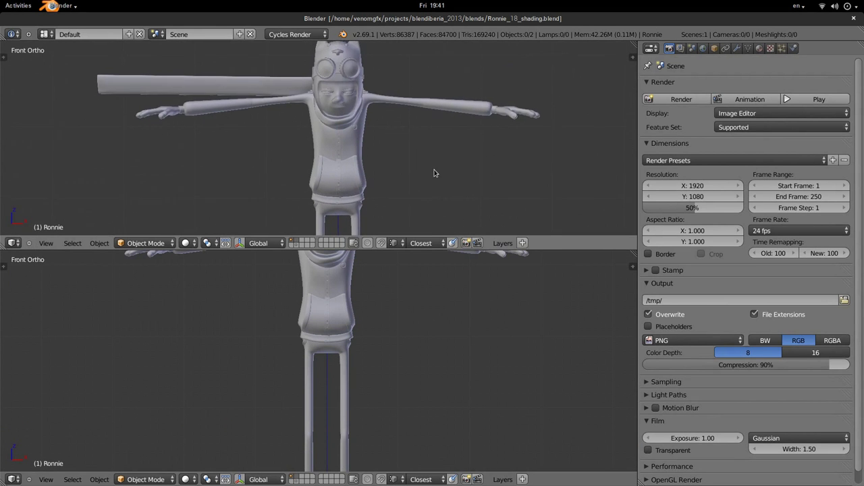
pyautogui.keyDown('shift'); pyautogui.moveTo(464, 144); pyautogui.dragTo(439, 124, button='middle'); pyautogui.keyUp('shift')
pyautogui.click(188, 243)
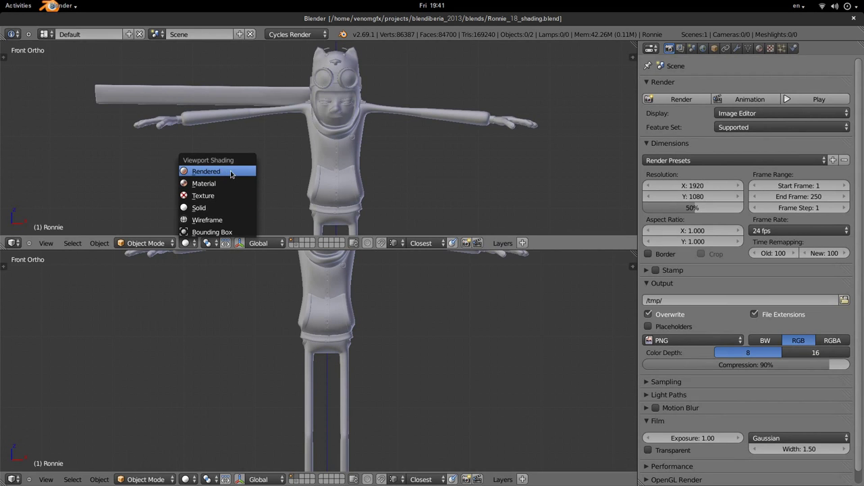
pyautogui.click(235, 173)
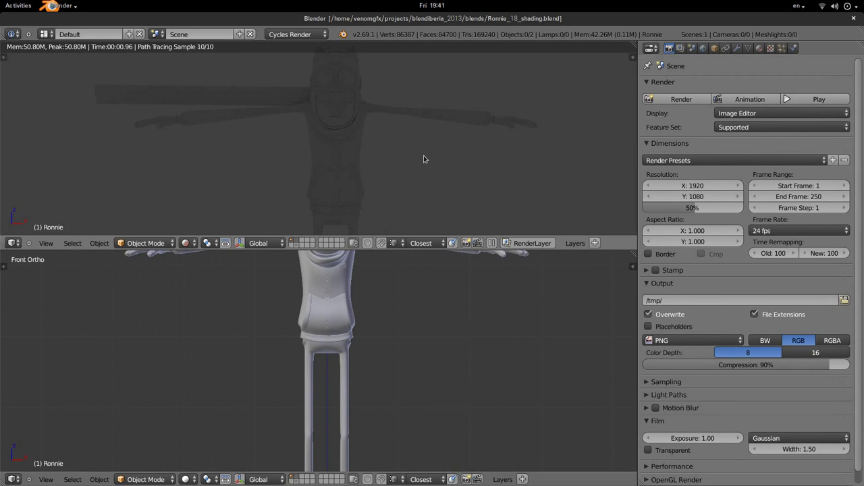
# Step: Zoom out the lower front view to fit Ronnie, then bring up the Add menu's lamp types
pyautogui.scroll(-5, 452, 360)
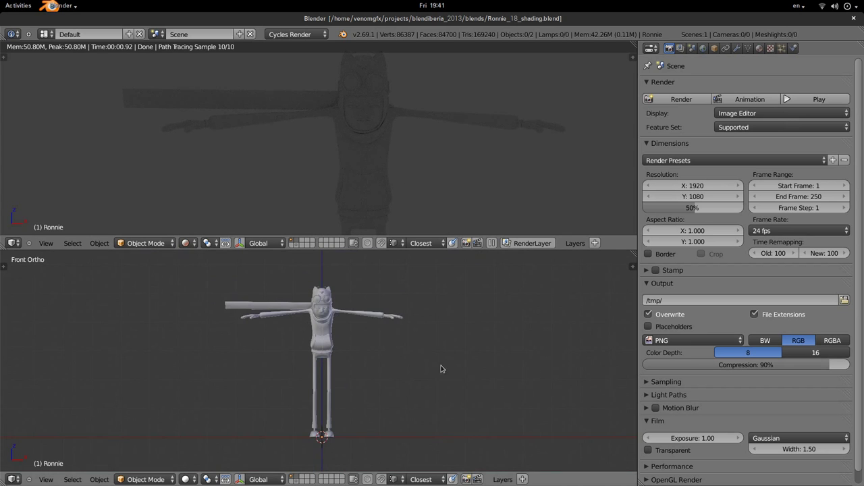
pyautogui.keyDown('shift'); pyautogui.scroll(-1, 412, 363); pyautogui.keyUp('shift')
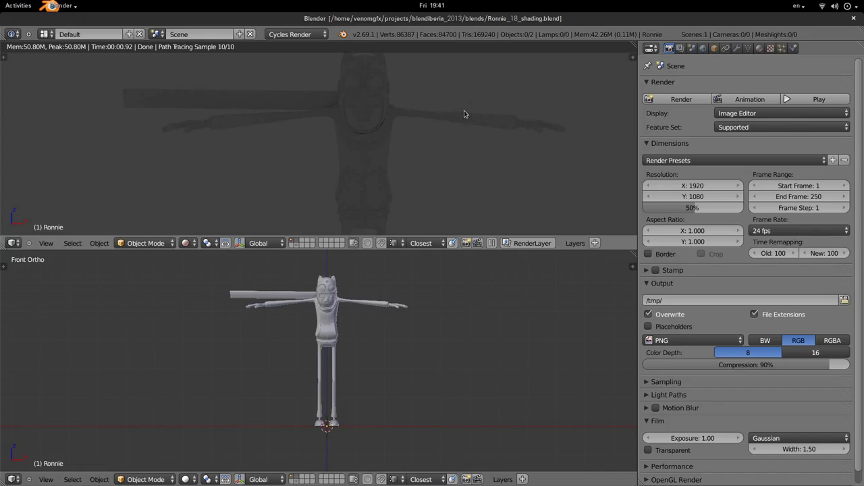
pyautogui.hotkey('shift', 'a')
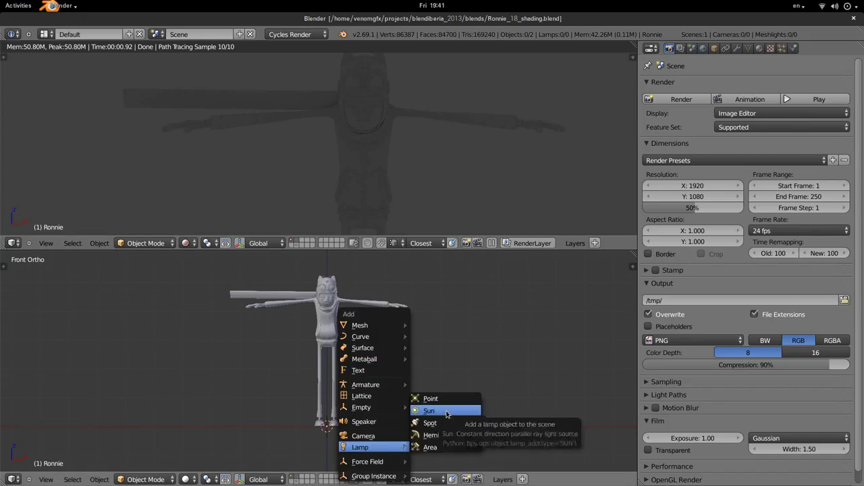
# Step: Add a Sun lamp, move it above-left of Ronnie, and tilt it down toward him
pyautogui.click(435, 410)
pyautogui.press('g')
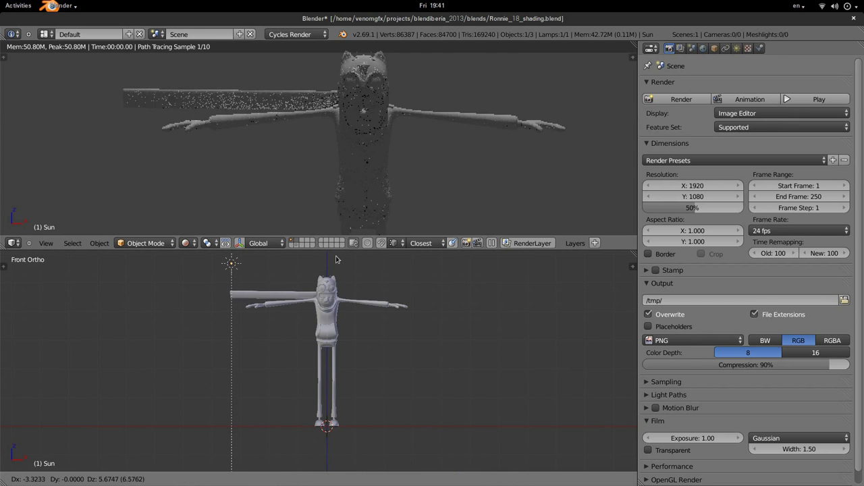
pyautogui.click(338, 274)
pyautogui.press('KP_3')
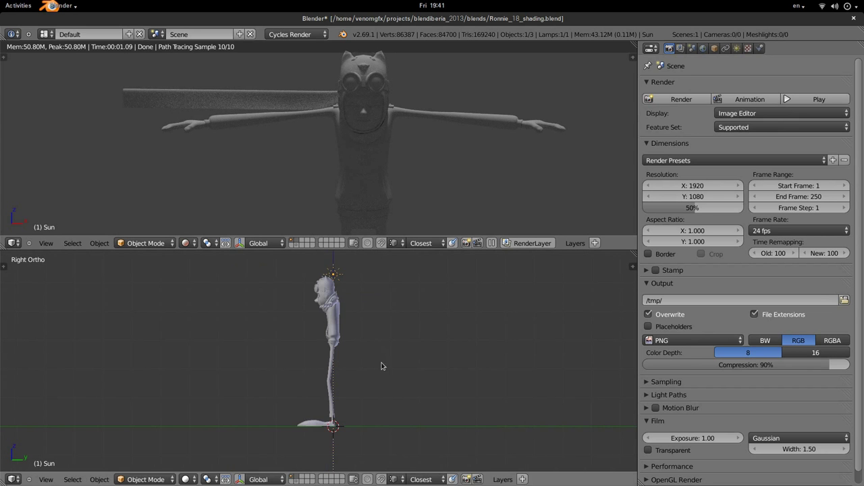
pyautogui.press('r')
pyautogui.click(397, 314)
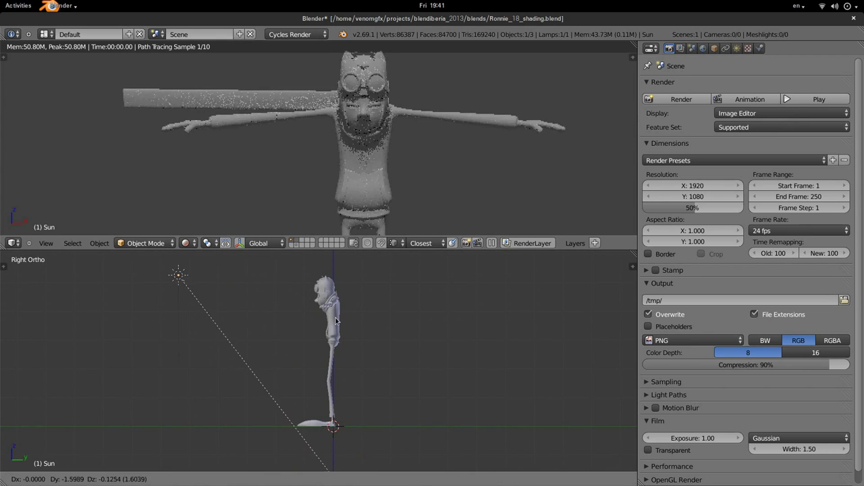
# Step: Check the sun's angle from the side and front, orbit the preview, and bring up the Add menu
pyautogui.press('KP_1')
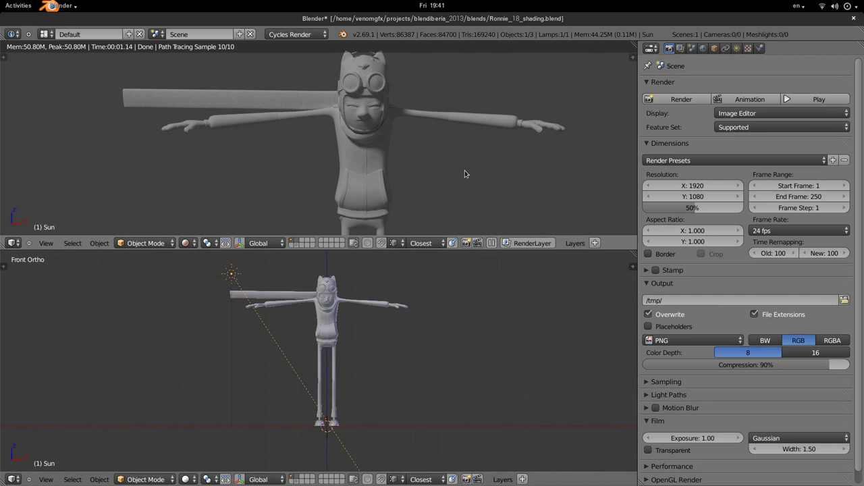
pyautogui.press('KP_3')
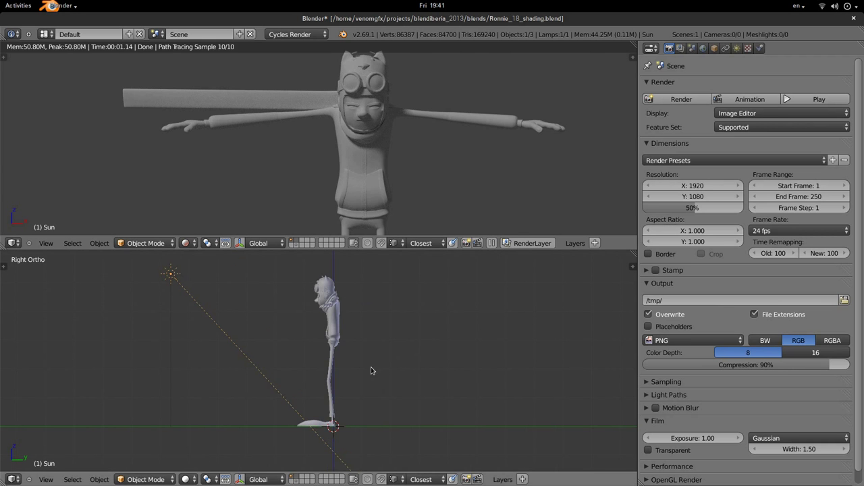
pyautogui.press('KP_1')
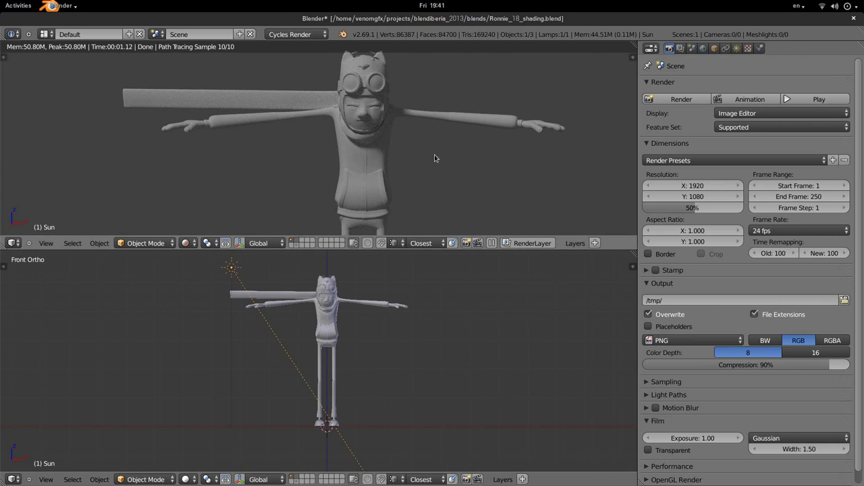
pyautogui.moveTo(435, 123)
pyautogui.mouseDown(button='middle')
pyautogui.moveTo(380, 141)
pyautogui.moveTo(403, 180)
pyautogui.moveTo(420, 127)
pyautogui.moveTo(470, 132)
pyautogui.moveTo(439, 156)
pyautogui.mouseUp(button='middle')
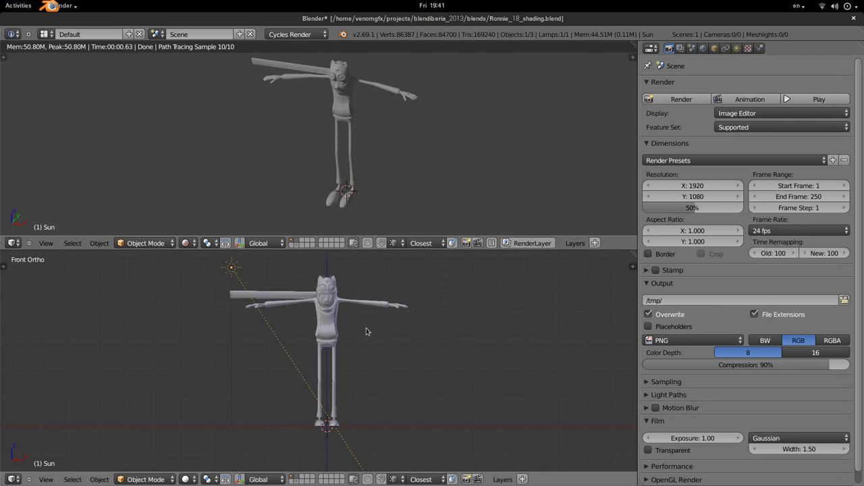
pyautogui.hotkey('shift', 'a')
pyautogui.moveTo(338, 207)
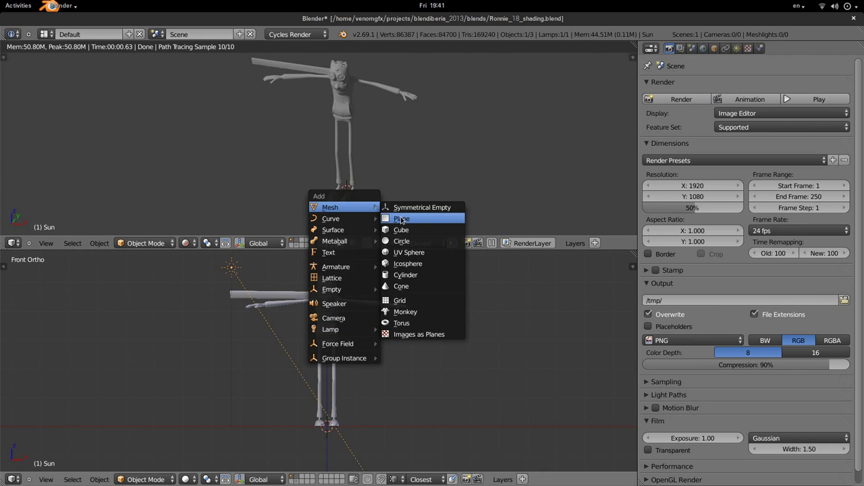
# Step: Add a Plane at Ronnie's feet and scale it up in Edit Mode into a large floor
pyautogui.click(439, 218)
pyautogui.moveTo(297, 338); pyautogui.dragTo(311, 370, button='middle')
pyautogui.press('Tab')
pyautogui.press('s')
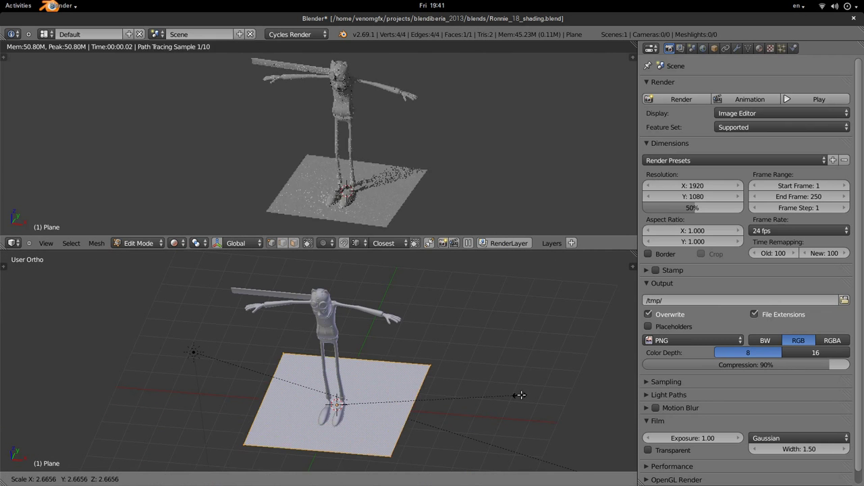
pyautogui.click(571, 388)
pyautogui.press('Tab')
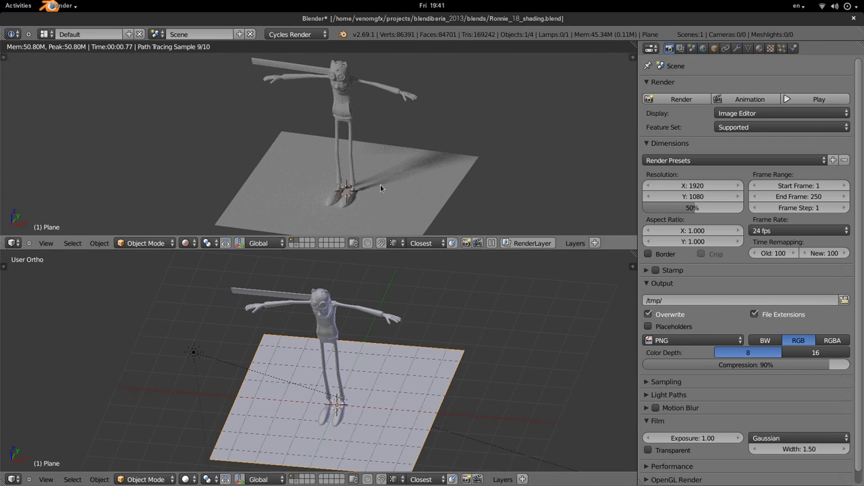
# Step: Orbit and zoom the lower view to inspect the floor and cast shadow, then return to front
pyautogui.scroll(3, 283, 374)
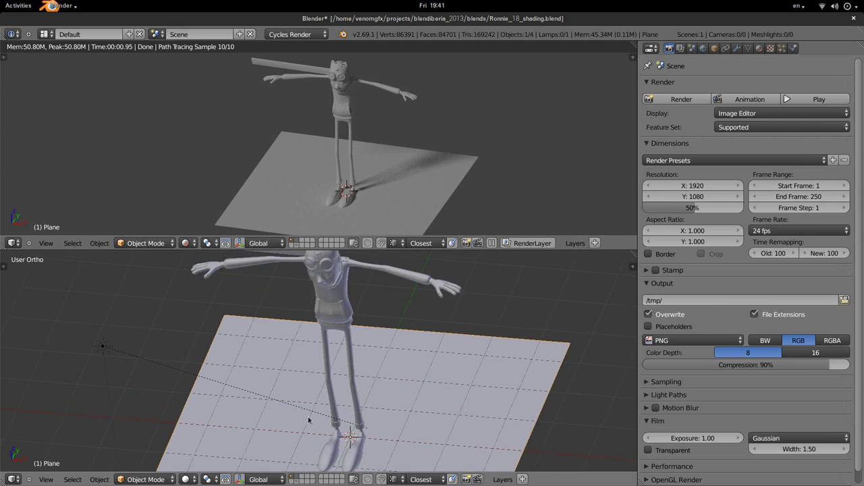
pyautogui.moveTo(284, 374); pyautogui.dragTo(331, 283, button='middle')
pyautogui.scroll(2, 332, 284)
pyautogui.scroll(2, 285, 323)
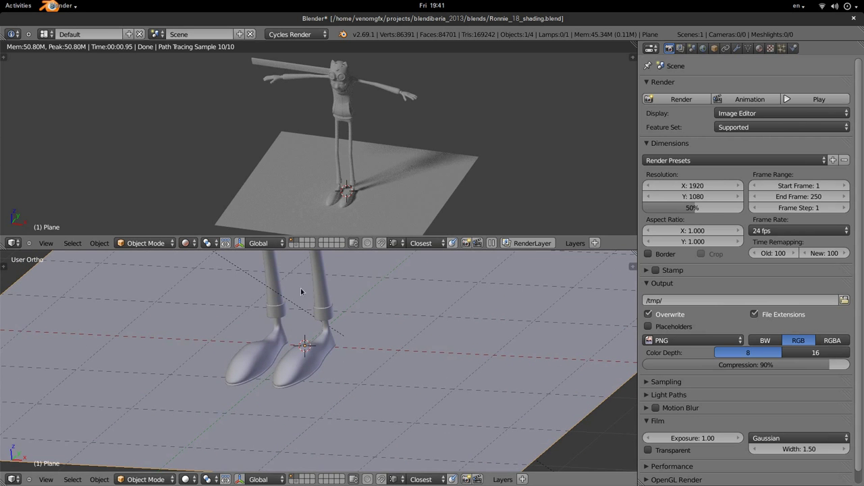
pyautogui.scroll(-1, 301, 292)
pyautogui.scroll(-2, 286, 356)
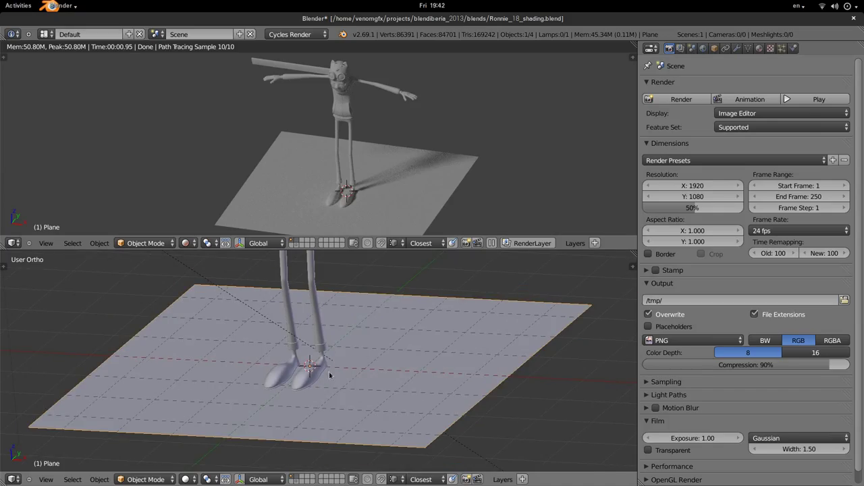
pyautogui.moveTo(321, 289); pyautogui.dragTo(328, 344, button='middle')
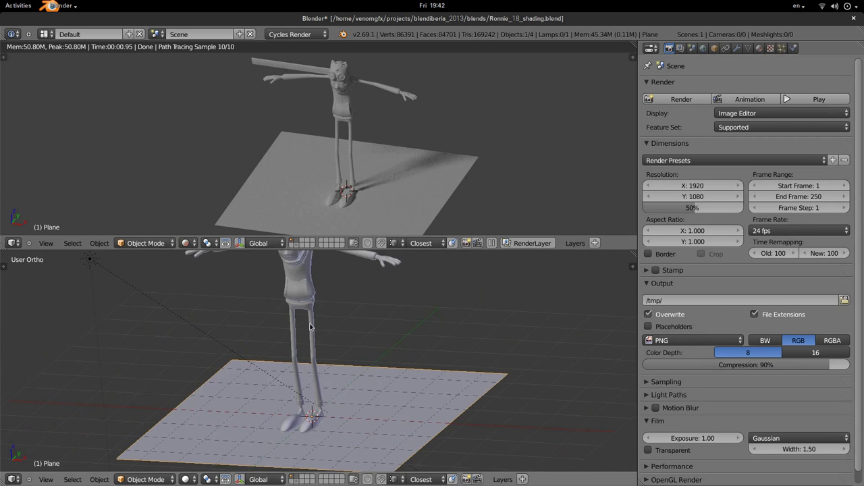
pyautogui.scroll(2, 328, 343)
pyautogui.scroll(1, 332, 342)
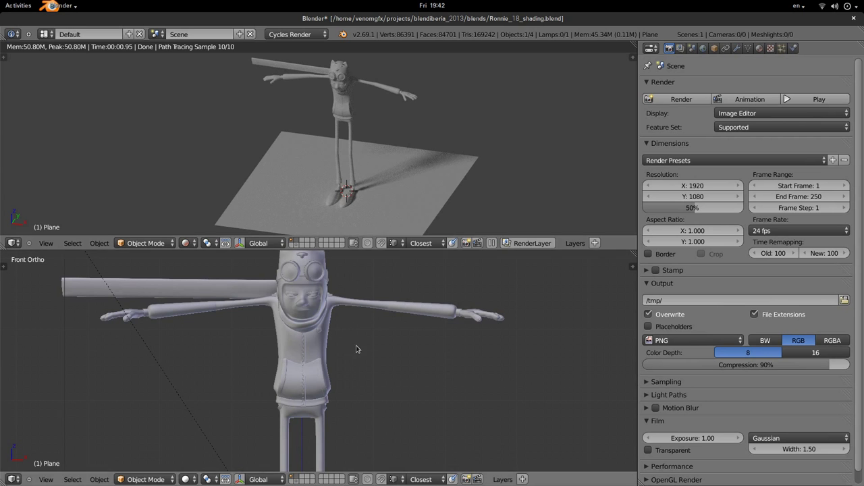
# Step: Reframe both views to face Ronnie in front orthographic
pyautogui.press('KP_1')
pyautogui.scroll(1, 399, 126)
pyautogui.scroll(3, 409, 141)
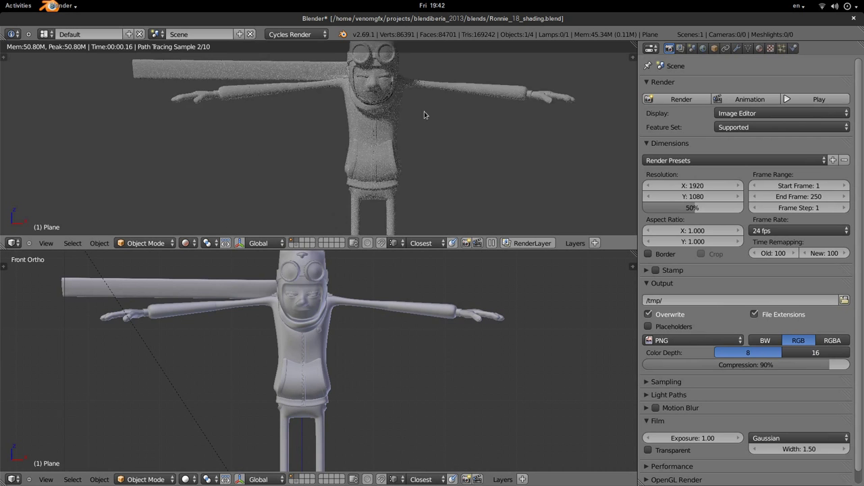
pyautogui.scroll(-1, 385, 164)
pyautogui.scroll(-5, 365, 378)
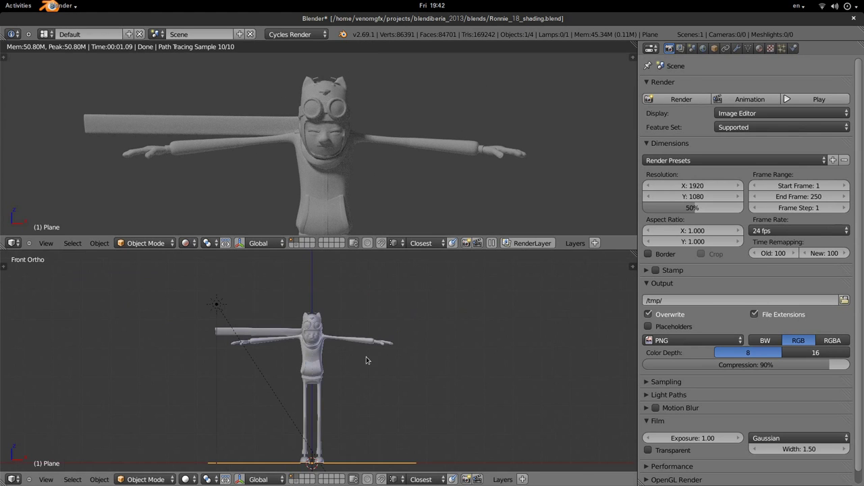
pyautogui.moveTo(338, 331); pyautogui.dragTo(294, 351, button='middle')
pyautogui.press('KP_1')
pyautogui.scroll(4, 312, 337)
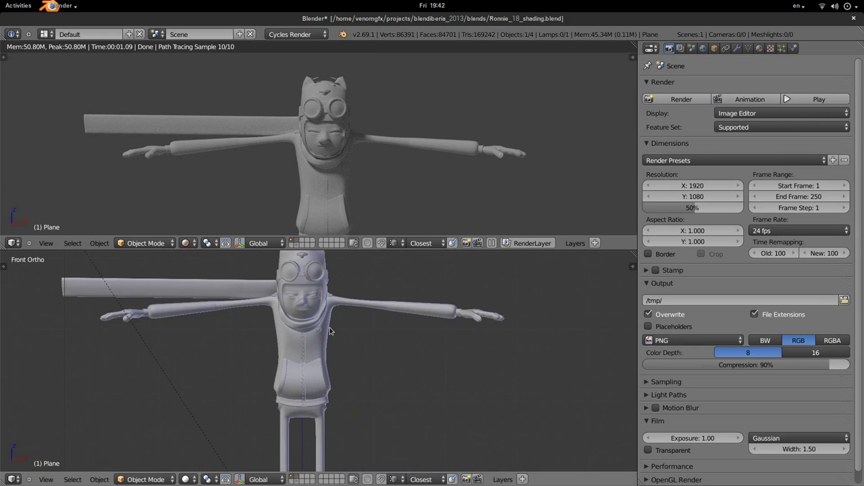
pyautogui.scroll(1, 313, 337)
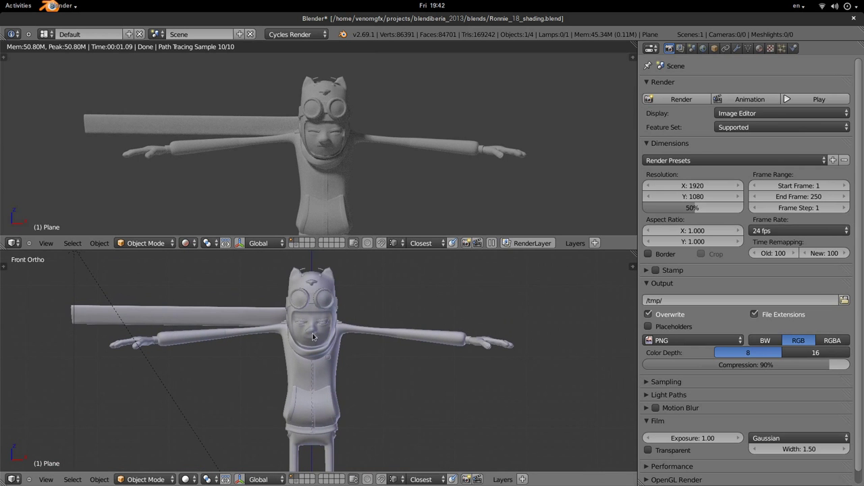
# Step: Select the Ronnie body object instead of the head
pyautogui.rightClick(329, 365)
pyautogui.rightClick(325, 294)
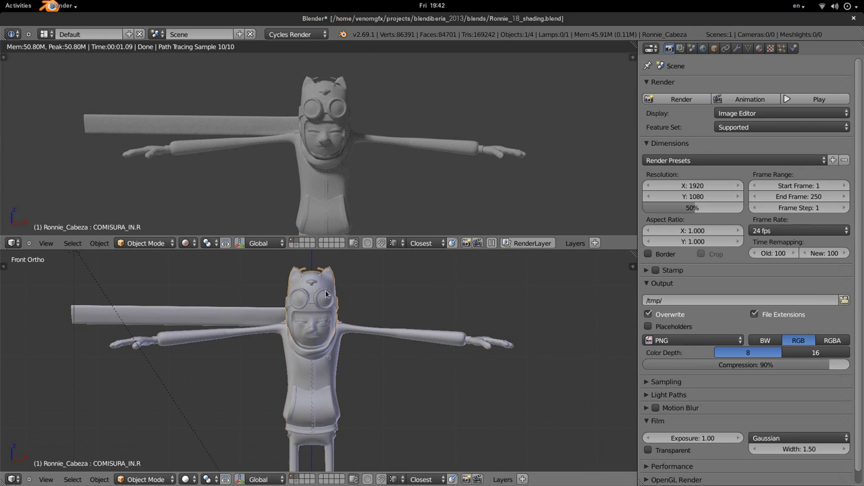
pyautogui.rightClick(311, 425)
# Step: Create a new Diffuse material for the Ronnie body in the Material tab
pyautogui.click(759, 48)
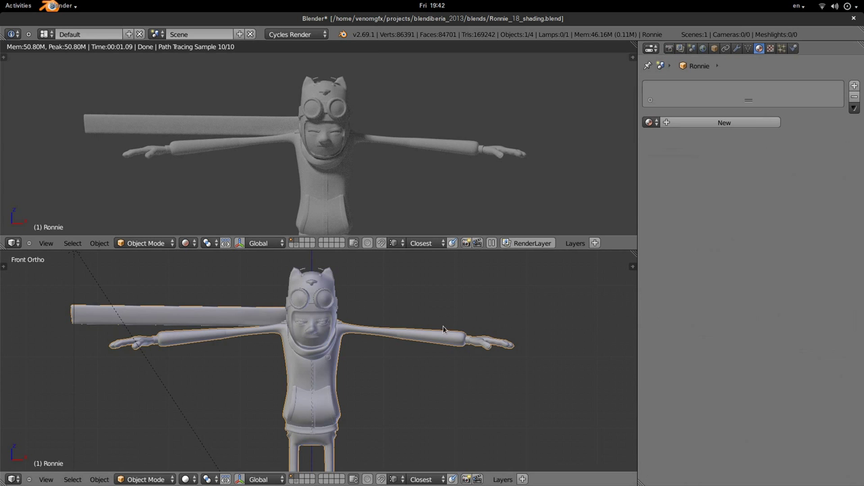
pyautogui.click(702, 123)
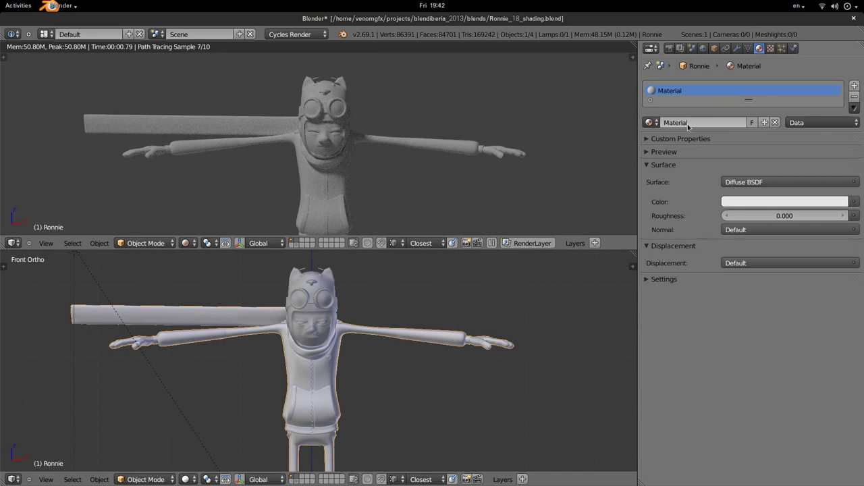
pyautogui.scroll(1, 333, 367)
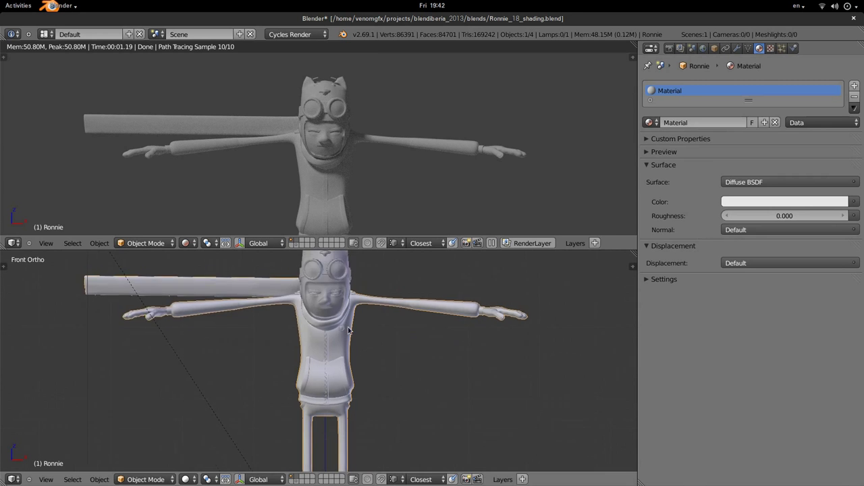
pyautogui.scroll(2, 351, 344)
# Step: Zoom into the torso and put the body mesh into Edit Mode, toggling full selection
pyautogui.press('Tab')
pyautogui.scroll(1, 368, 309)
pyautogui.scroll(2, 366, 324)
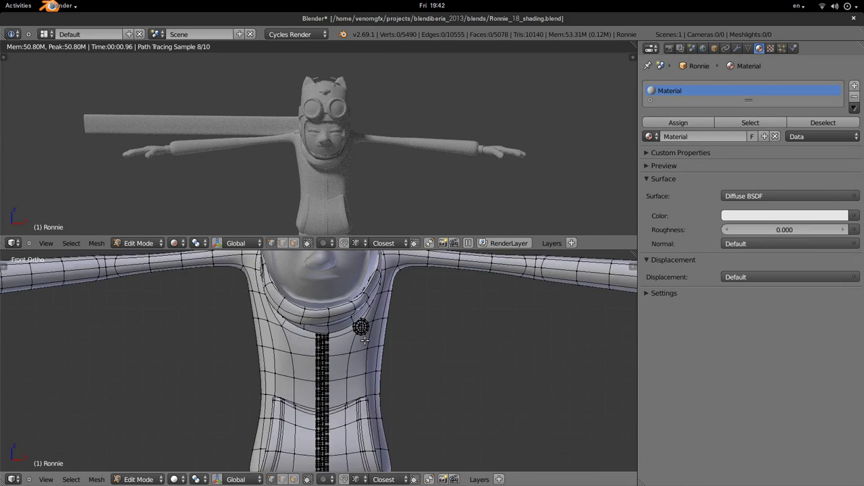
pyautogui.press('a')
pyautogui.press('a')
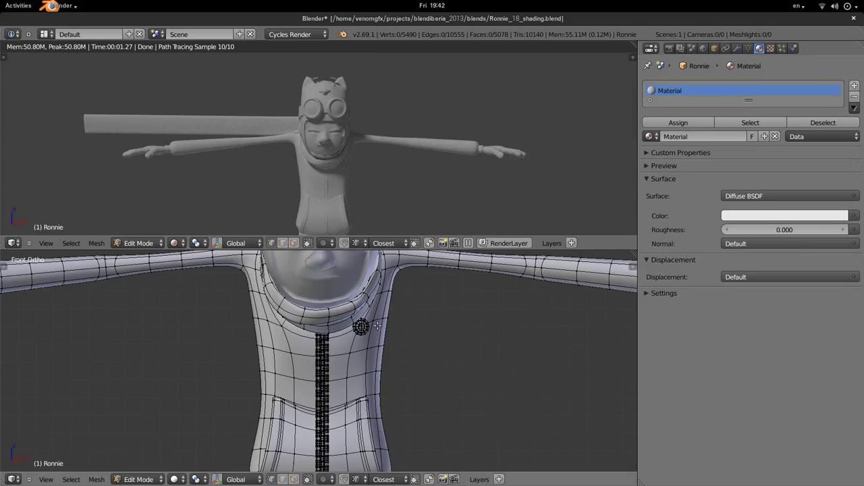
pyautogui.scroll(-4, 378, 326)
# Step: Rename the body material to ronnie_jacket_base, correcting a misspelling
pyautogui.press('a')
pyautogui.keyDown('shift'); pyautogui.moveTo(344, 349); pyautogui.dragTo(344, 318, button='middle'); pyautogui.keyUp('shift')
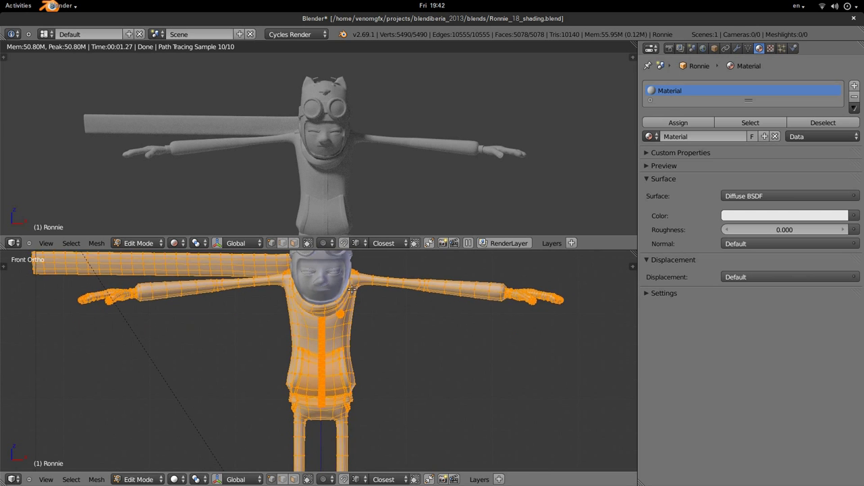
pyautogui.press('a')
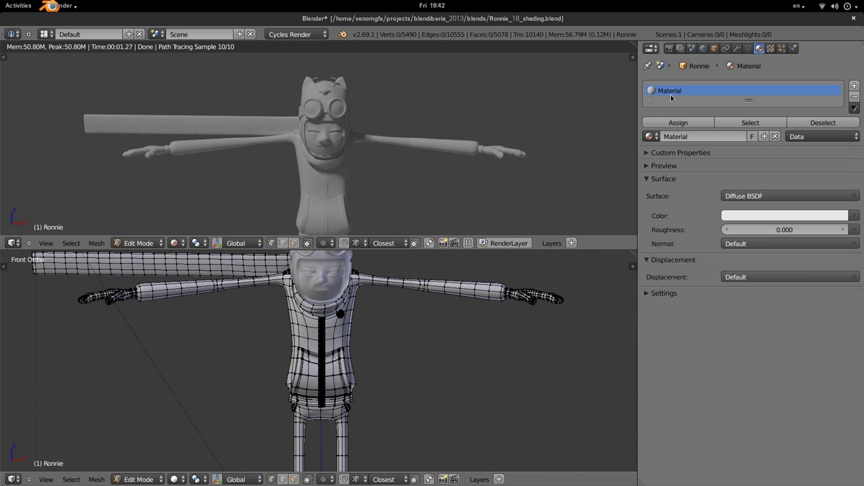
pyautogui.click(687, 138)
pyautogui.press('BackSpace')
pyautogui.write('e_jacket_ba')
pyautogui.press('Return')
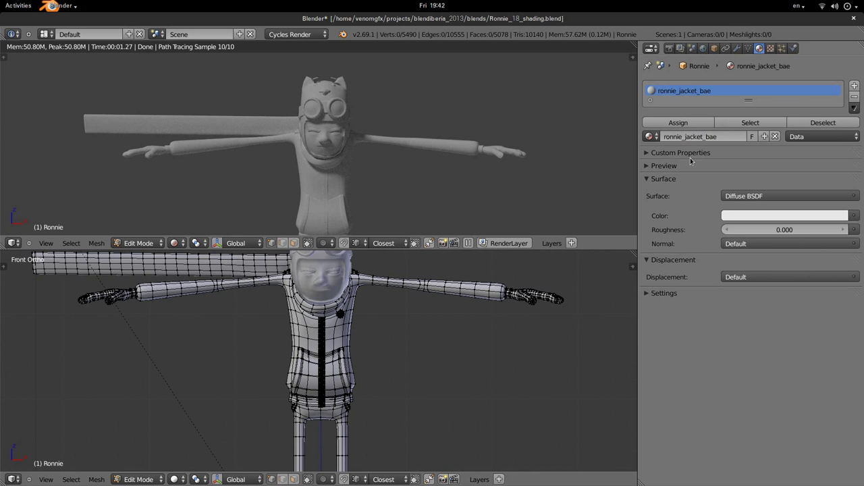
pyautogui.click(724, 135)
pyautogui.write('s')
pyautogui.press('Return')
# Step: Back in Object Mode, set the diffuse colour to red (R 0.623, G 0.190, B 0.190)
pyautogui.scroll(5, 405, 354)
pyautogui.scroll(-2, 396, 353)
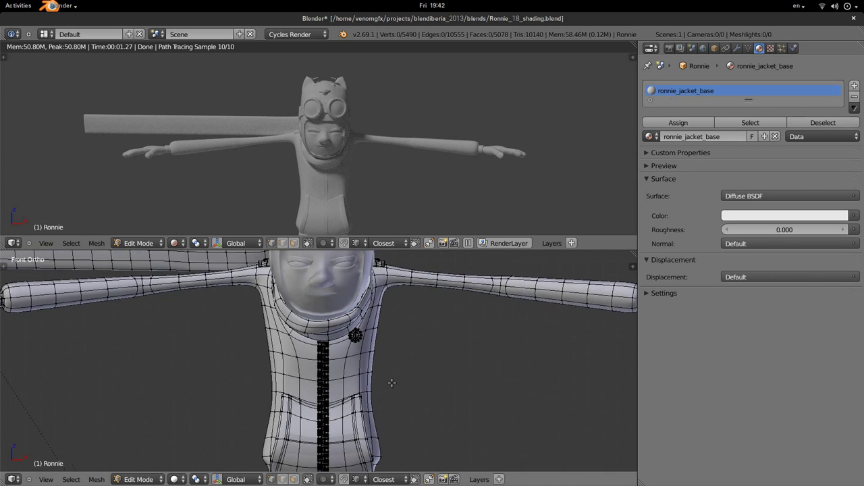
pyautogui.press('Tab')
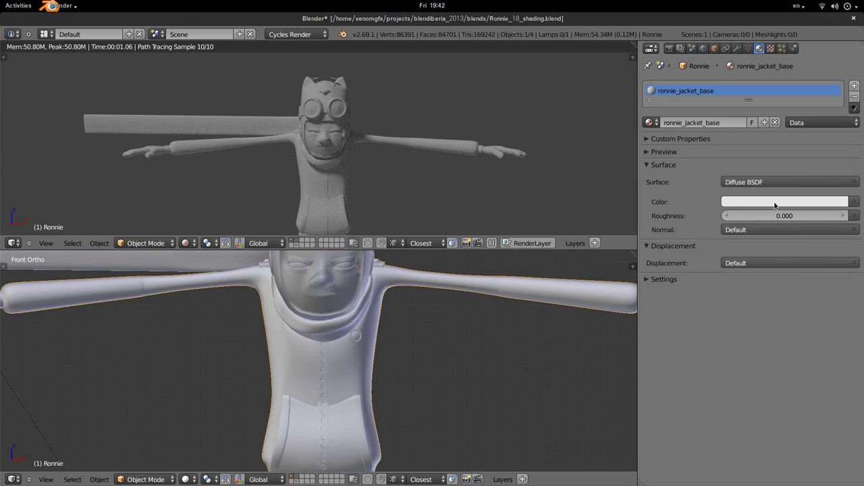
pyautogui.click(776, 204)
pyautogui.moveTo(816, 288); pyautogui.dragTo(807, 237)
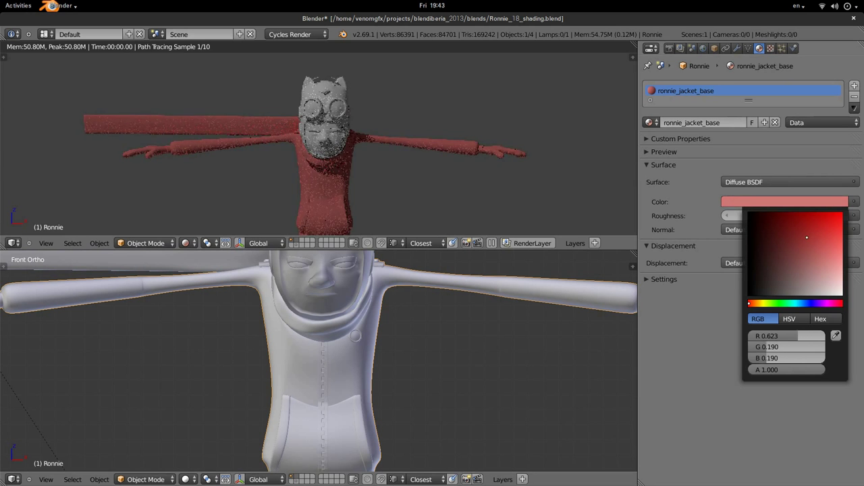
# Step: Zoom Ronnie.jpg to 229% to study the red jacket, then return to Blender
pyautogui.hotkey('ctrl', 'alt', 'Down')
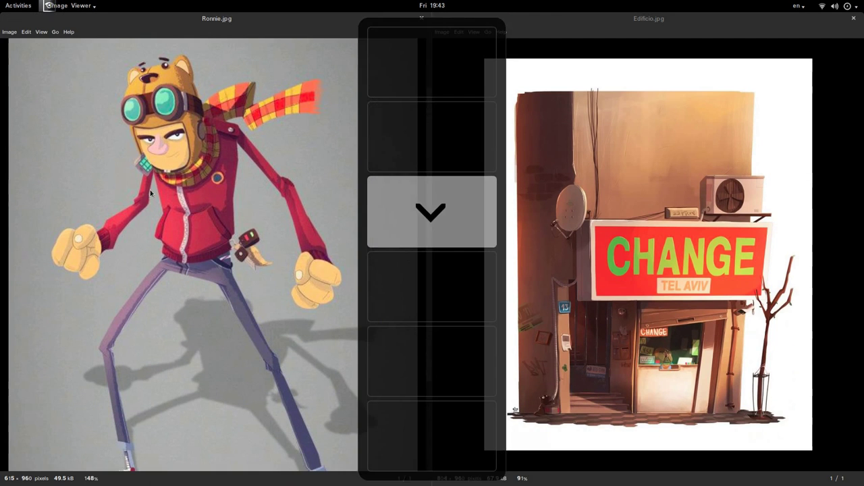
pyautogui.scroll(5, 215, 197)
pyautogui.scroll(4, 215, 197)
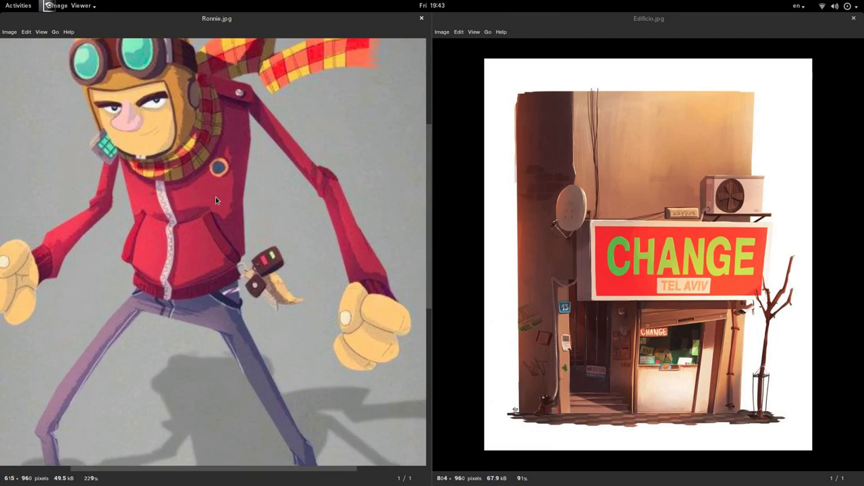
pyautogui.moveTo(216, 196); pyautogui.dragTo(238, 218)
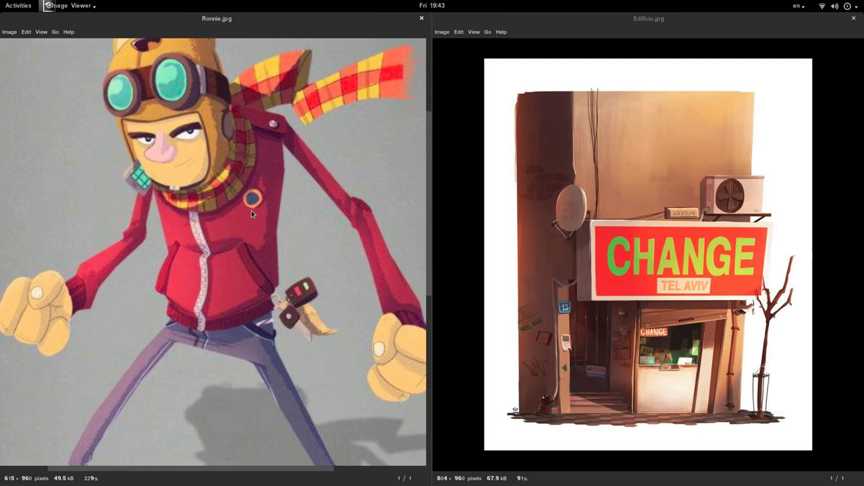
pyautogui.hotkey('ctrl', 'alt', 'Up')
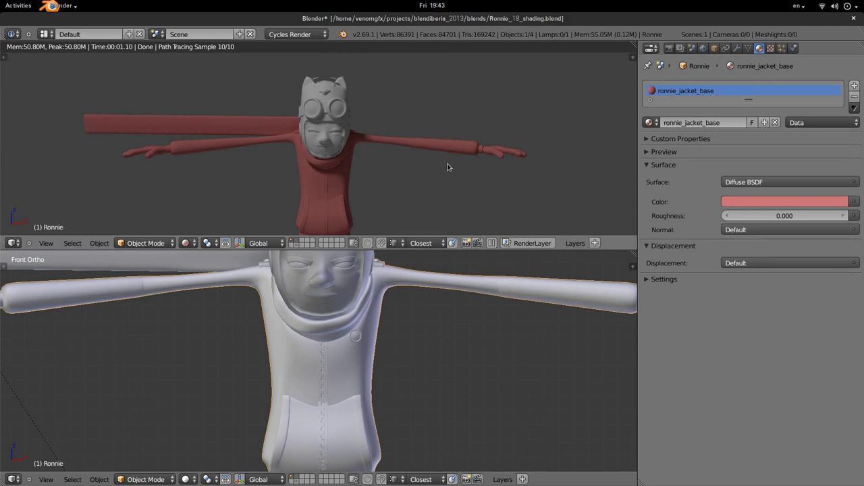
# Step: Expand the ronnie_jacket_base Settings panel showing the white viewport colour, reframing both views
pyautogui.scroll(-2, 495, 343)
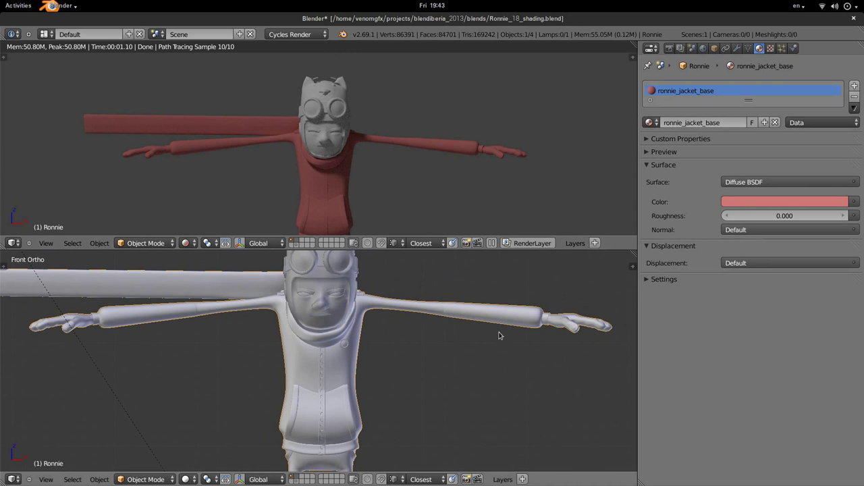
pyautogui.keyDown('shift'); pyautogui.moveTo(357, 196); pyautogui.dragTo(392, 162, button='middle'); pyautogui.keyUp('shift')
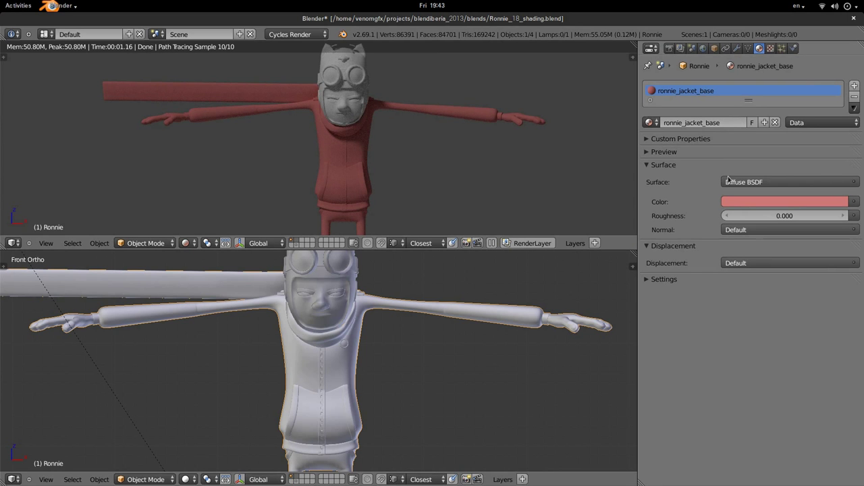
pyautogui.click(674, 282)
pyautogui.scroll(-4, 308, 360)
pyautogui.scroll(-2, 338, 368)
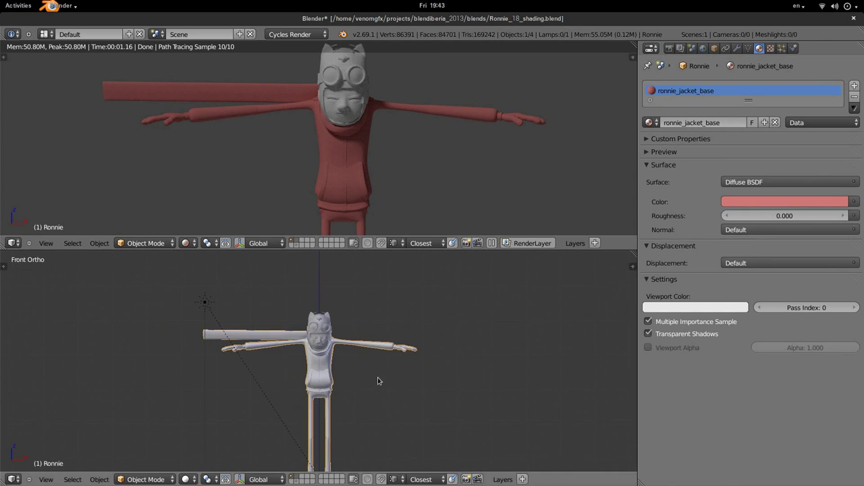
pyautogui.moveTo(384, 384)
pyautogui.keyDown('shift'); pyautogui.mouseDown(button='middle')
pyautogui.moveTo(403, 323)
pyautogui.moveTo(388, 332)
pyautogui.mouseUp(button='middle'); pyautogui.keyUp('shift')
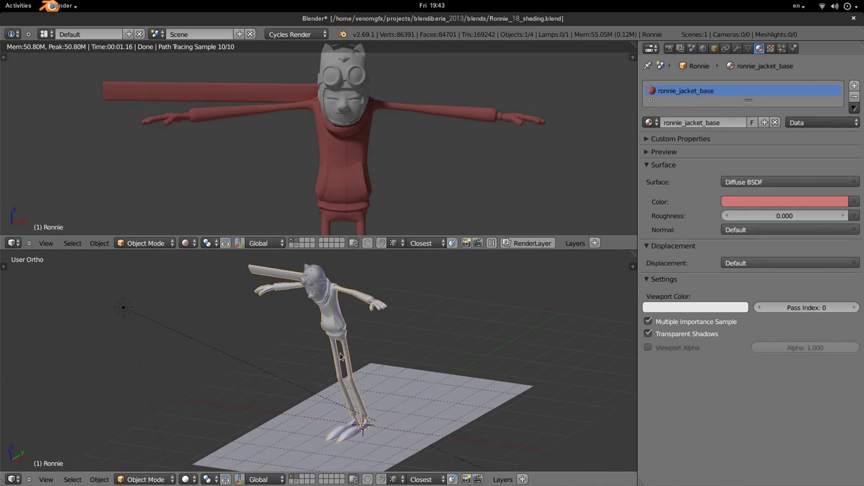
pyautogui.press('KP_1')
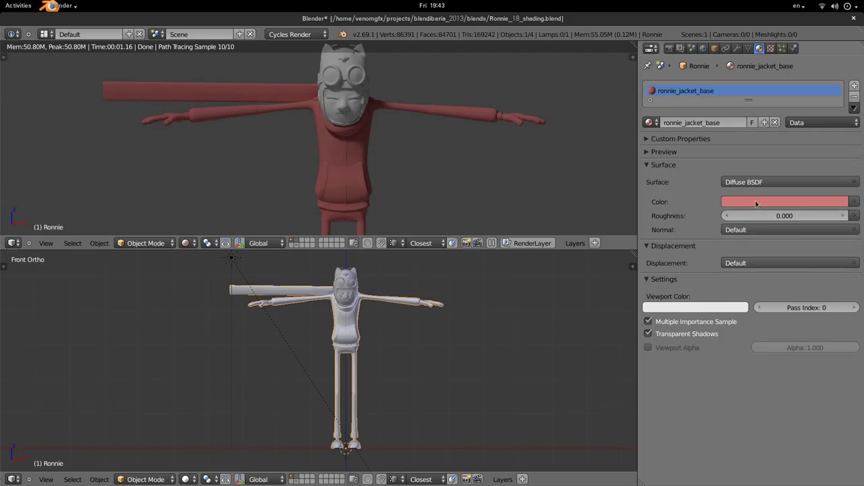
# Step: Paste the red surface colour into the jacket material's viewport colour
pyautogui.hotkey('ctrl', 'v')
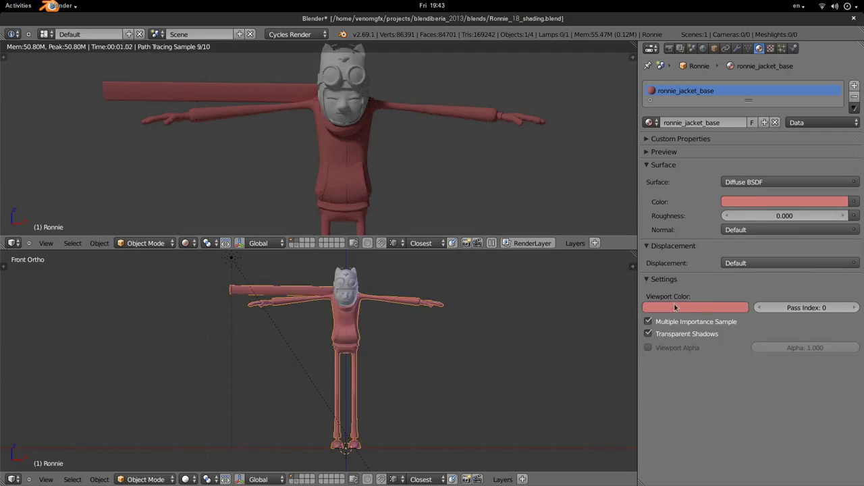
pyautogui.press('a')
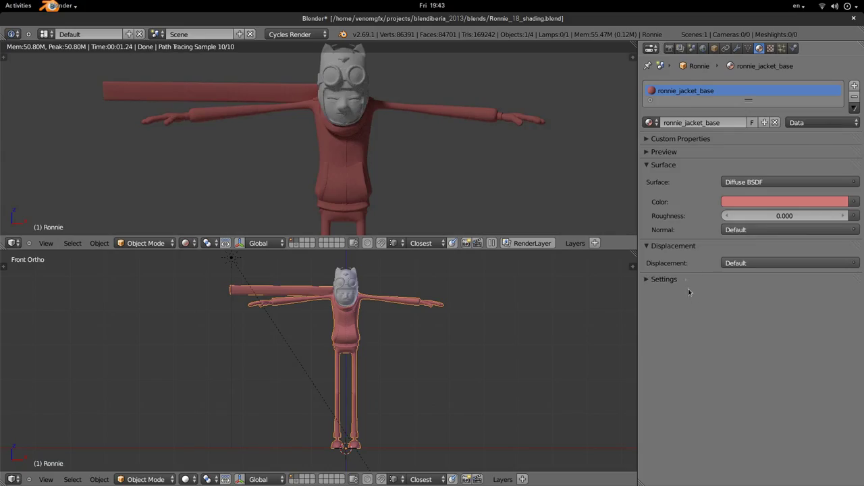
pyautogui.click(696, 278)
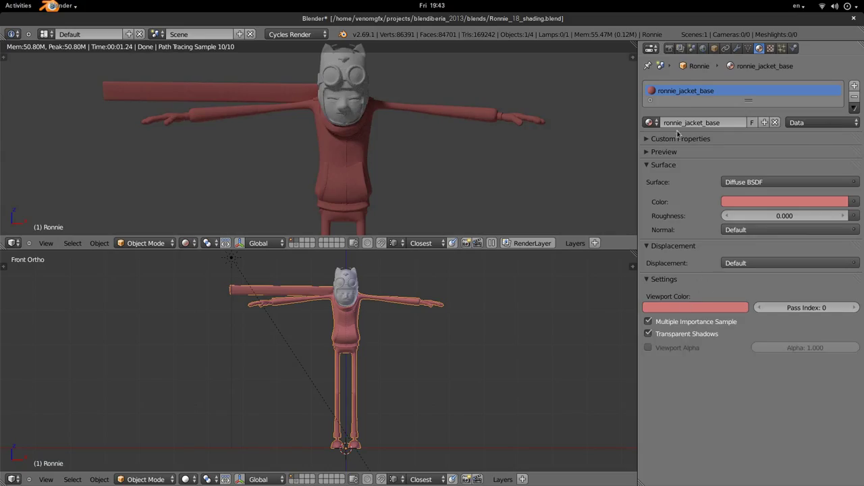
pyautogui.press('a')
pyautogui.scroll(5, 411, 343)
pyautogui.scroll(-1, 390, 376)
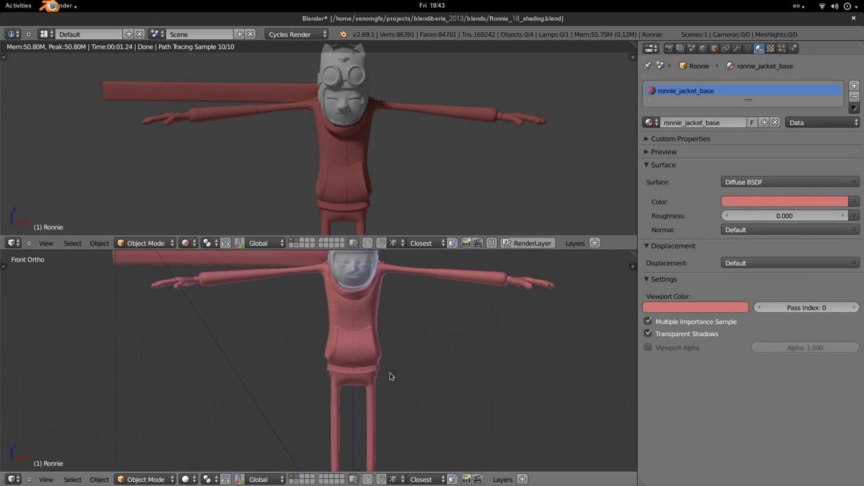
pyautogui.keyDown('shift'); pyautogui.scroll(1, 391, 364); pyautogui.keyUp('shift')
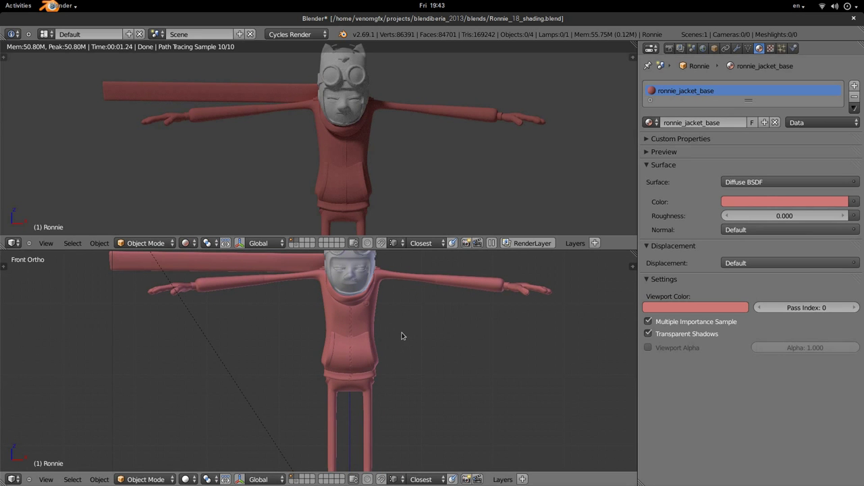
pyautogui.keyDown('shift'); pyautogui.scroll(-4, 399, 370); pyautogui.keyUp('shift')
# Step: Try a green viewport colour for the jacket, then set it back to red
pyautogui.click(783, 201)
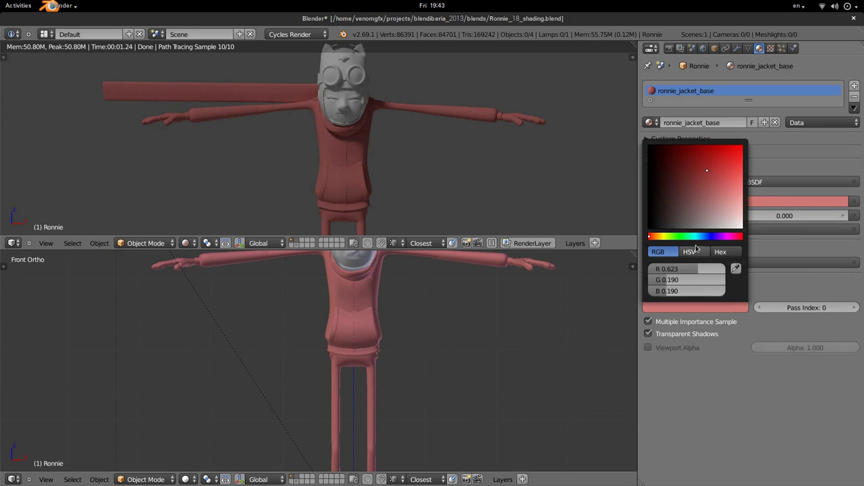
pyautogui.moveTo(690, 236); pyautogui.dragTo(741, 236)
pyautogui.click(679, 236)
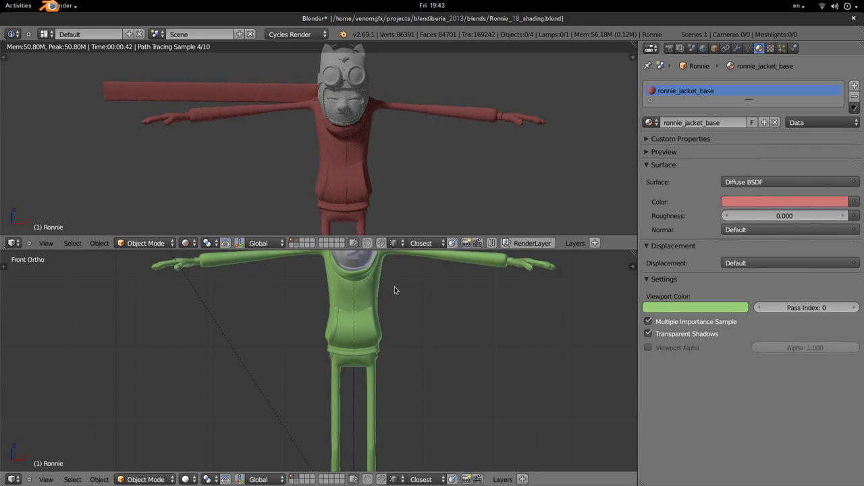
pyautogui.keyDown('shift'); pyautogui.moveTo(433, 318); pyautogui.dragTo(418, 347, button='middle'); pyautogui.keyUp('shift')
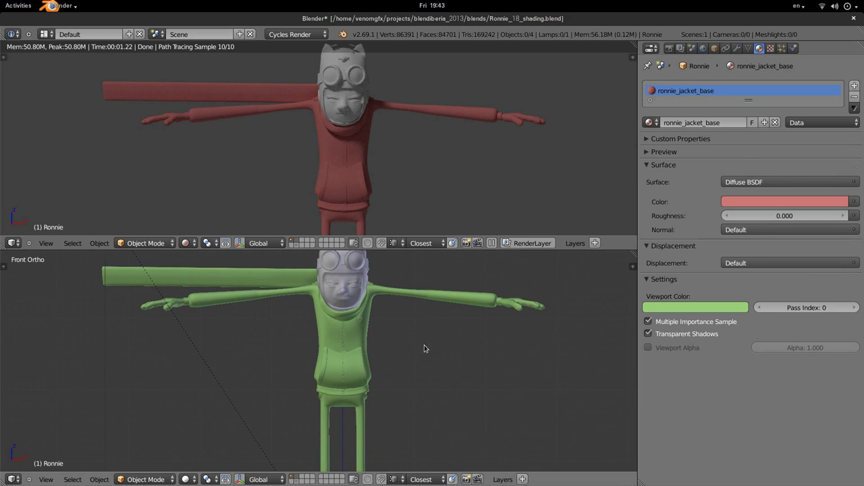
pyautogui.click(698, 307)
pyautogui.moveTo(673, 236); pyautogui.dragTo(649, 236)
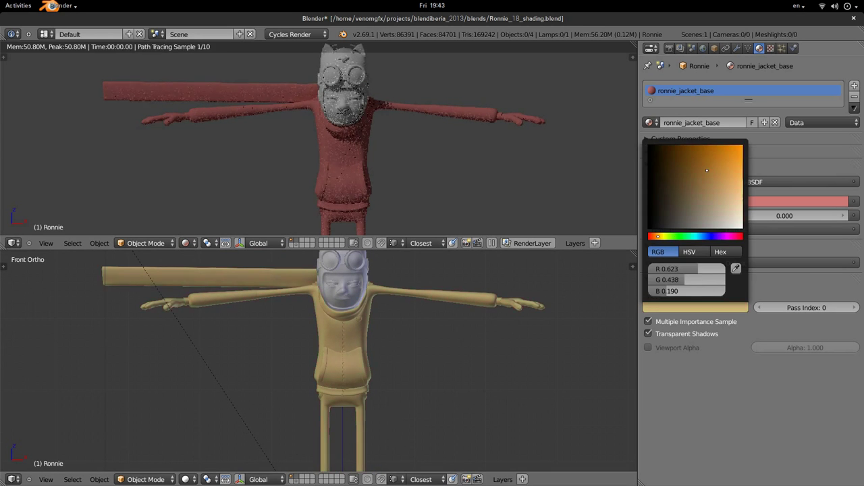
pyautogui.keyDown('shift'); pyautogui.scroll(2, 391, 353); pyautogui.keyUp('shift')
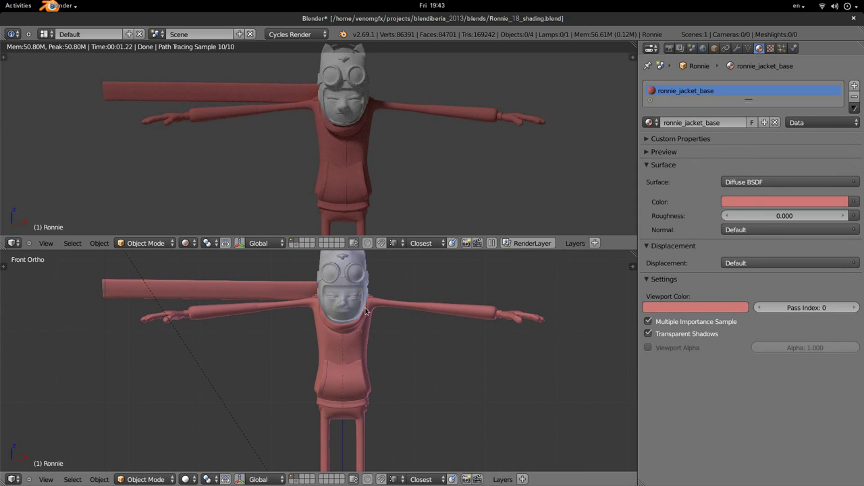
pyautogui.scroll(-4, 405, 313)
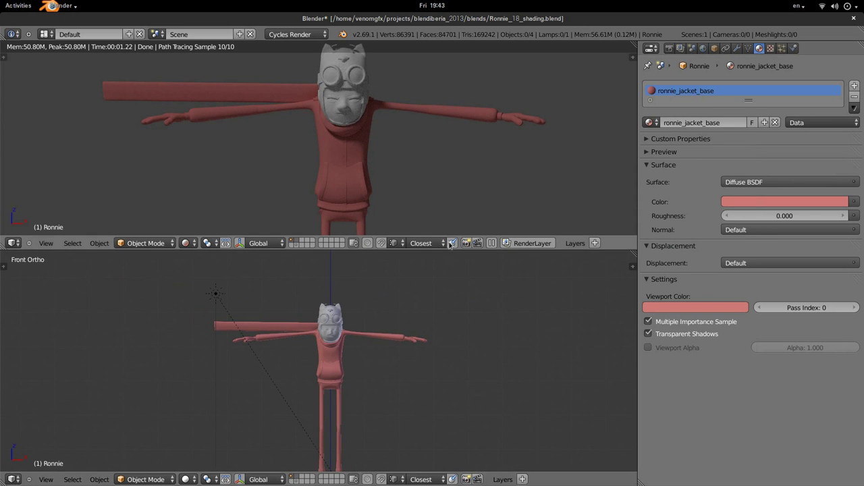
# Step: Return the lower view to front orthographic, zoom in, and put Ronnie's mesh into Edit Mode
pyautogui.moveTo(407, 389)
pyautogui.keyDown('shift'); pyautogui.mouseDown(button='middle')
pyautogui.moveTo(413, 358)
pyautogui.moveTo(378, 354)
pyautogui.mouseUp(button='middle'); pyautogui.keyUp('shift')
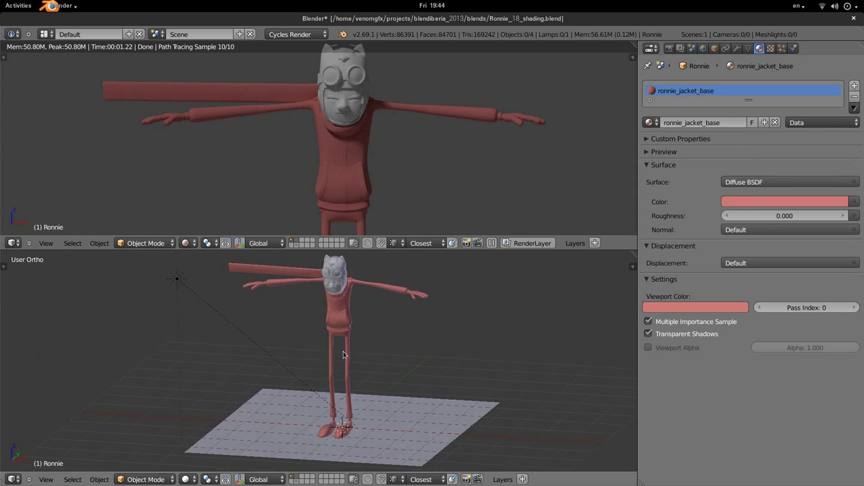
pyautogui.press('KP_1')
pyautogui.scroll(2, 386, 358)
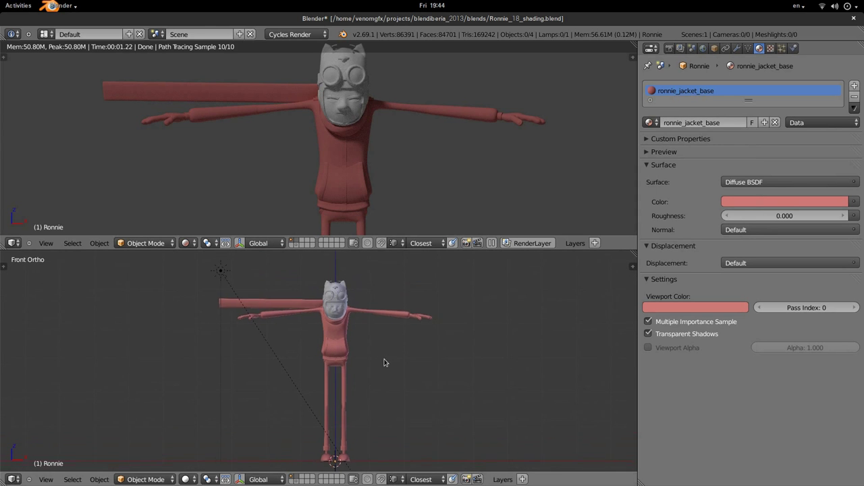
pyautogui.scroll(2, 378, 343)
pyautogui.press('Tab')
pyautogui.scroll(3, 364, 338)
# Step: Add a second material slot and assign the scarf faces, selected with L, to it
pyautogui.scroll(2, 365, 337)
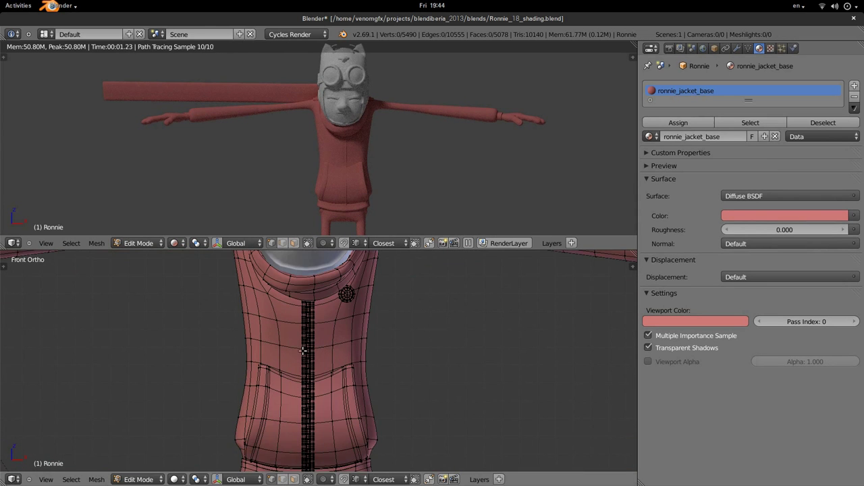
pyautogui.keyDown('shift'); pyautogui.moveTo(391, 322); pyautogui.dragTo(388, 382, button='middle'); pyautogui.keyUp('shift')
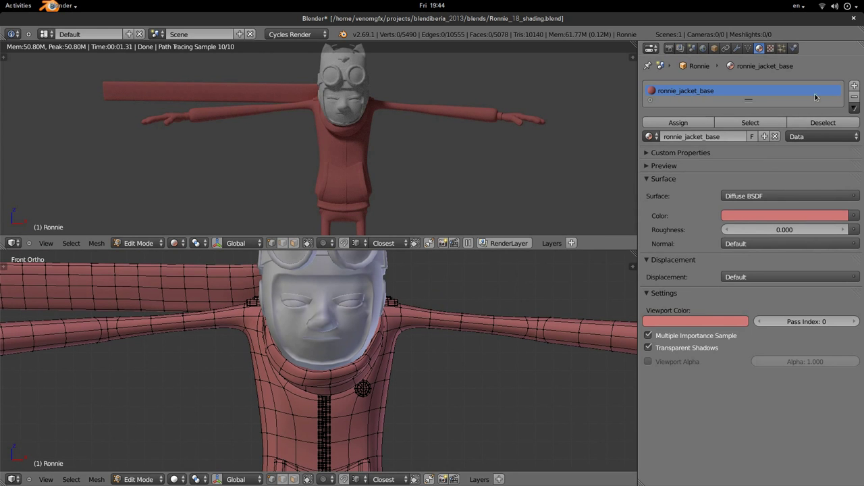
pyautogui.click(854, 86)
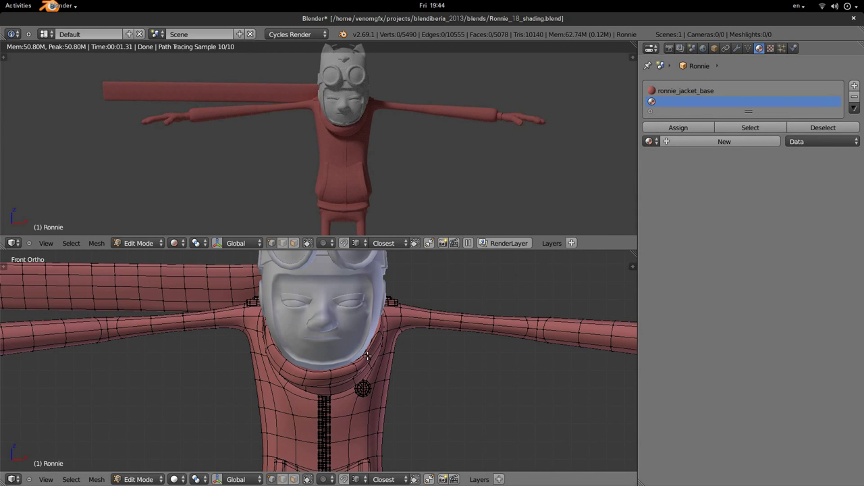
pyautogui.press('l')
pyautogui.click(680, 127)
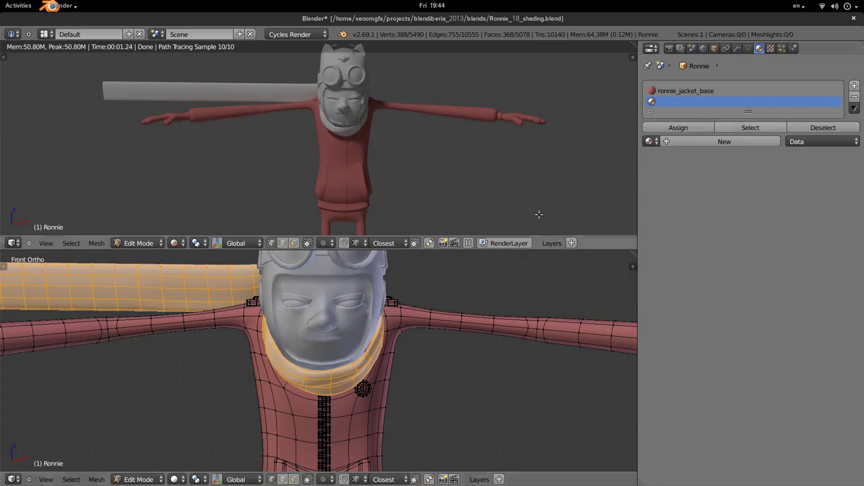
# Step: Create a new material named ronnie_scarf_base in the slot, then return to Object Mode
pyautogui.click(690, 142)
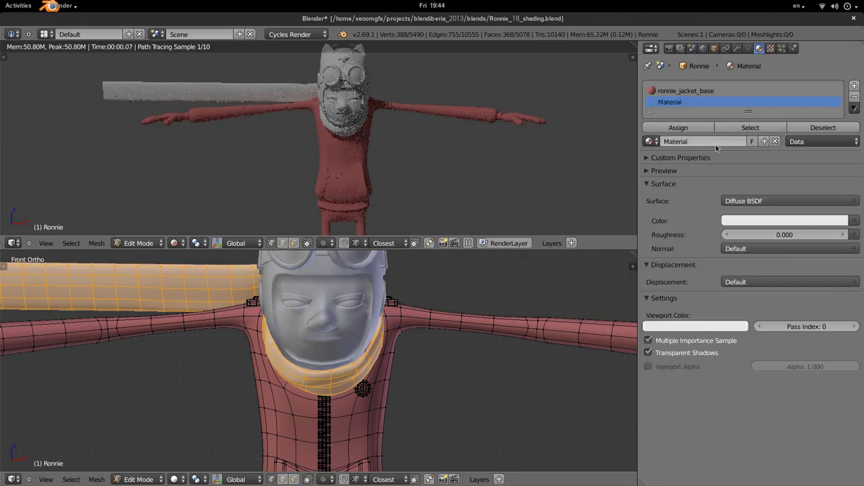
pyautogui.click(709, 142)
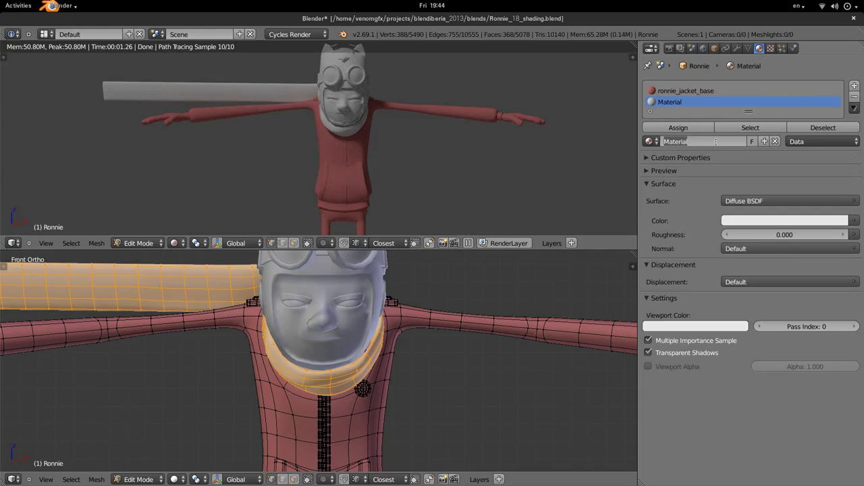
pyautogui.write('ronnie_scarf_base')
pyautogui.press('Return')
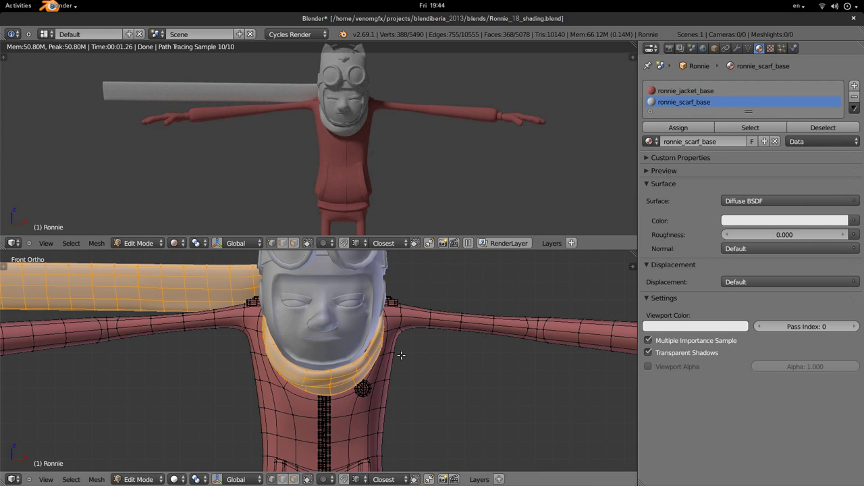
pyautogui.scroll(1, 401, 355)
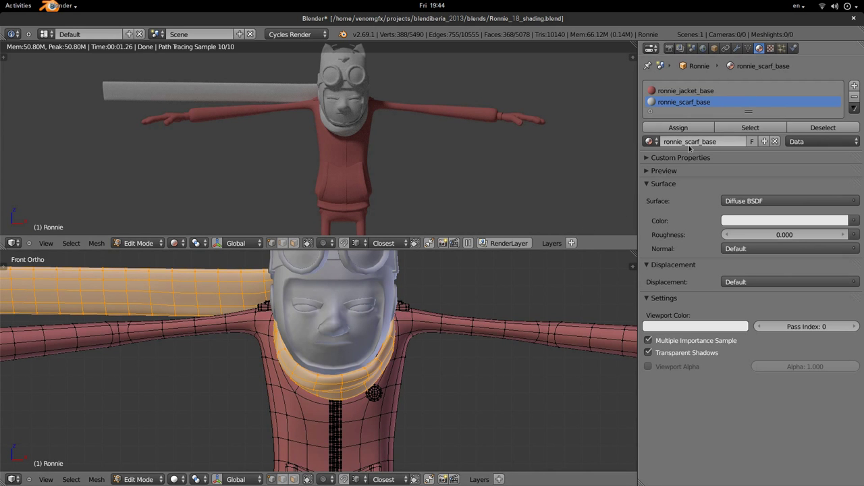
pyautogui.press('Tab')
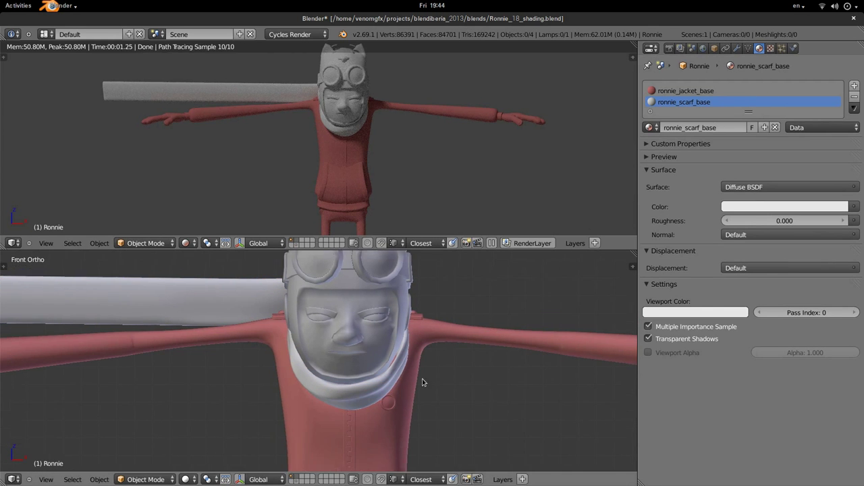
# Step: Frame the scarf and set ronnie_scarf_base's viewport colour to yellow-green
pyautogui.scroll(2, 422, 383)
pyautogui.scroll(2, 412, 355)
pyautogui.scroll(1, 414, 348)
pyautogui.scroll(1, 432, 341)
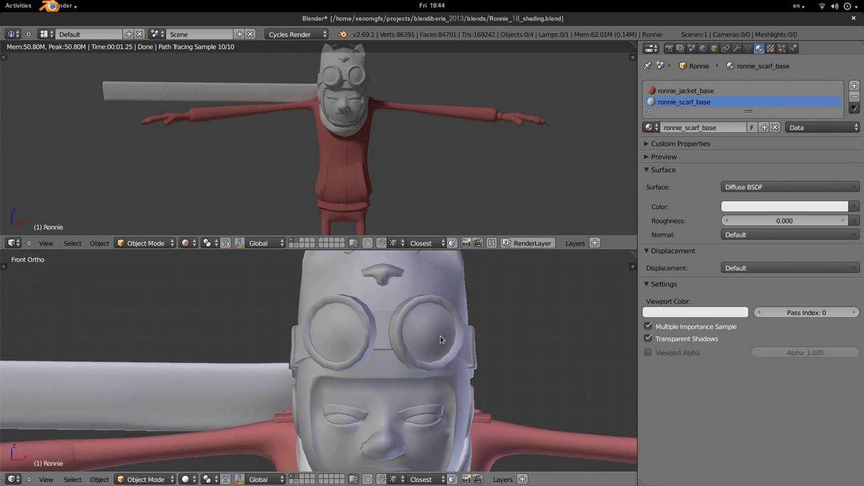
pyautogui.keyDown('shift'); pyautogui.moveTo(440, 336); pyautogui.dragTo(431, 325, button='middle'); pyautogui.keyUp('shift')
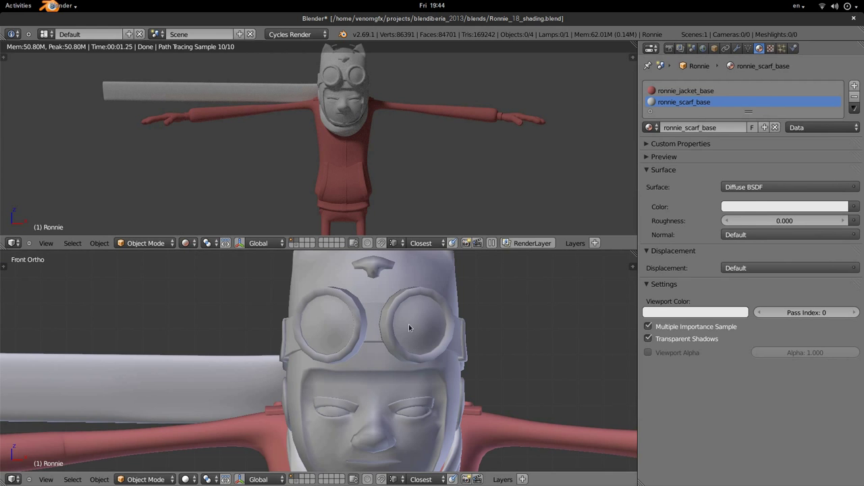
pyautogui.keyDown('shift'); pyautogui.moveTo(436, 353); pyautogui.dragTo(434, 299, button='middle'); pyautogui.keyUp('shift')
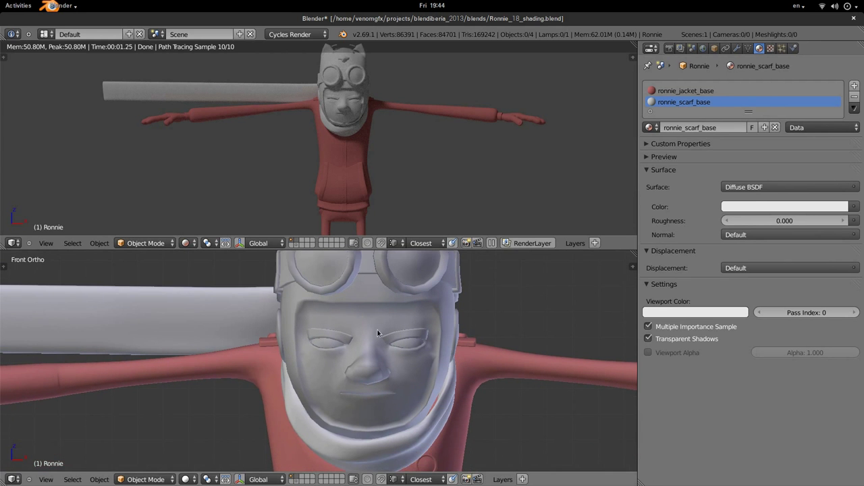
pyautogui.keyDown('shift'); pyautogui.moveTo(391, 328); pyautogui.dragTo(400, 289, button='middle'); pyautogui.keyUp('shift')
pyautogui.scroll(-1, 415, 317)
pyautogui.scroll(-2, 415, 317)
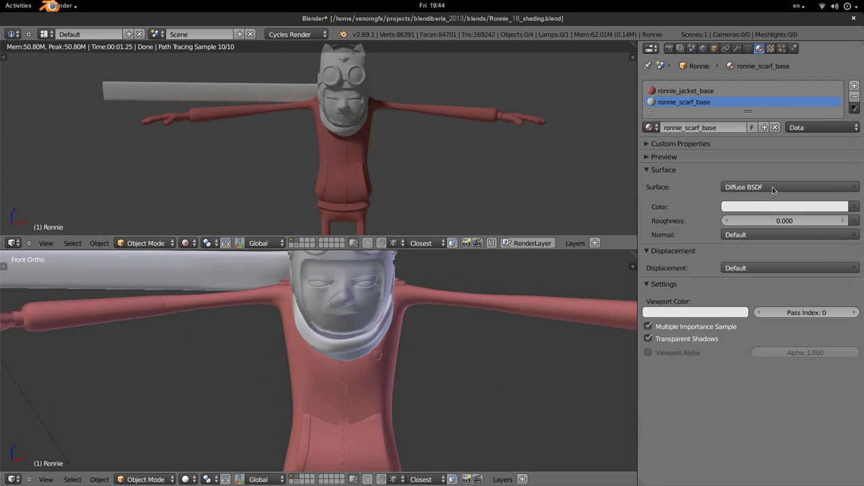
pyautogui.click(709, 312)
pyautogui.moveTo(687, 273); pyautogui.dragTo(702, 273)
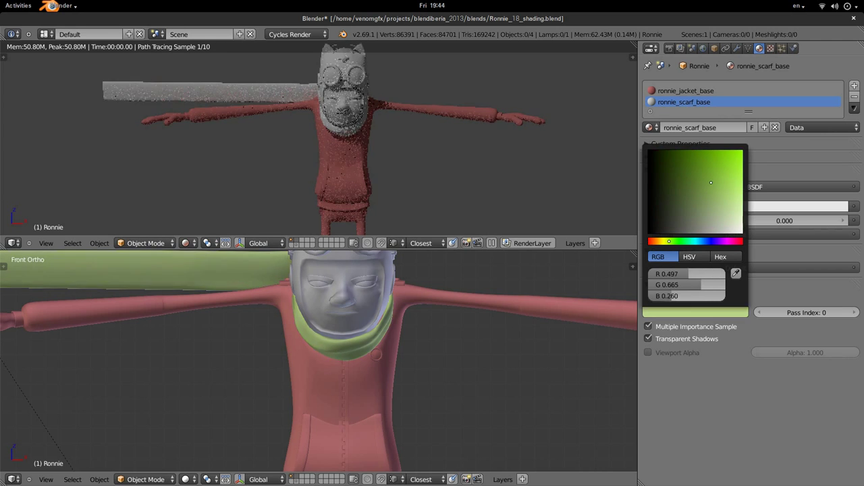
# Step: Set the scarf material's render colour to an orange-tan shade
pyautogui.keyDown('shift'); pyautogui.moveTo(398, 292); pyautogui.dragTo(400, 312, button='middle'); pyautogui.keyUp('shift')
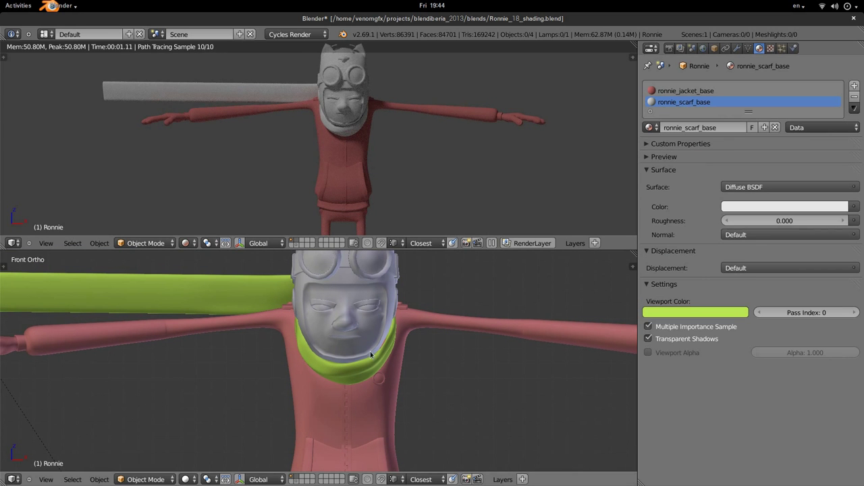
pyautogui.click(821, 208)
pyautogui.moveTo(779, 306); pyautogui.dragTo(763, 308)
pyautogui.click(812, 236)
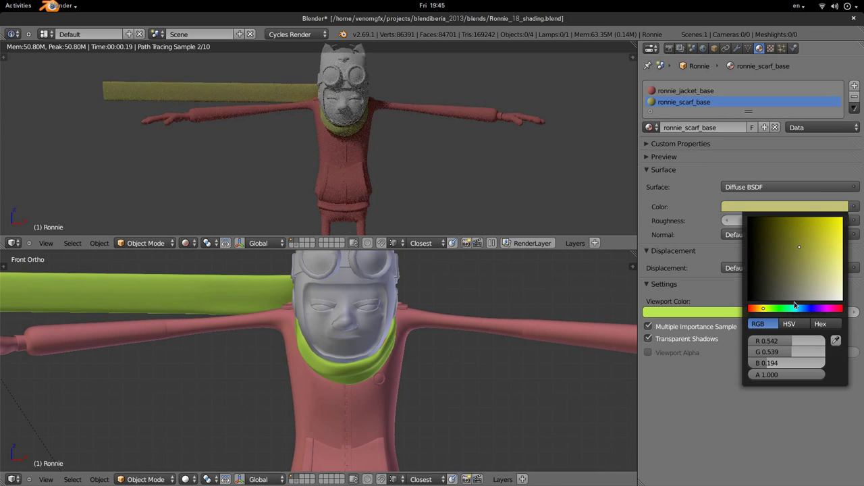
pyautogui.click(755, 309)
pyautogui.click(799, 246)
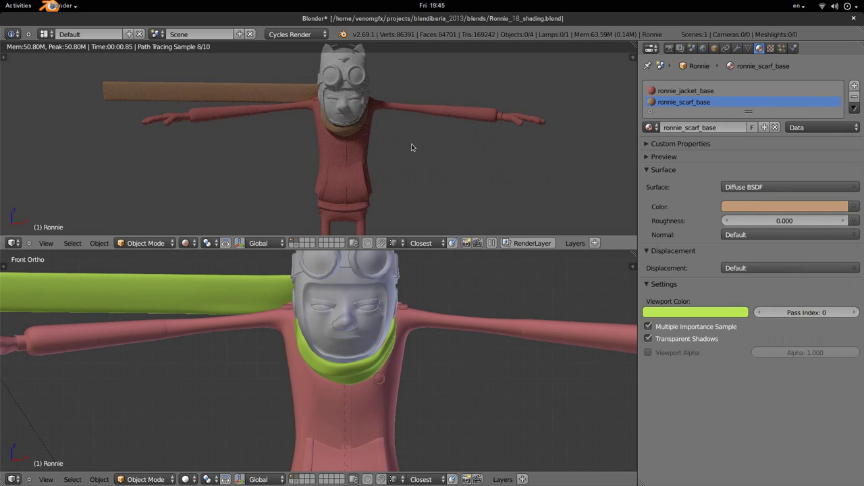